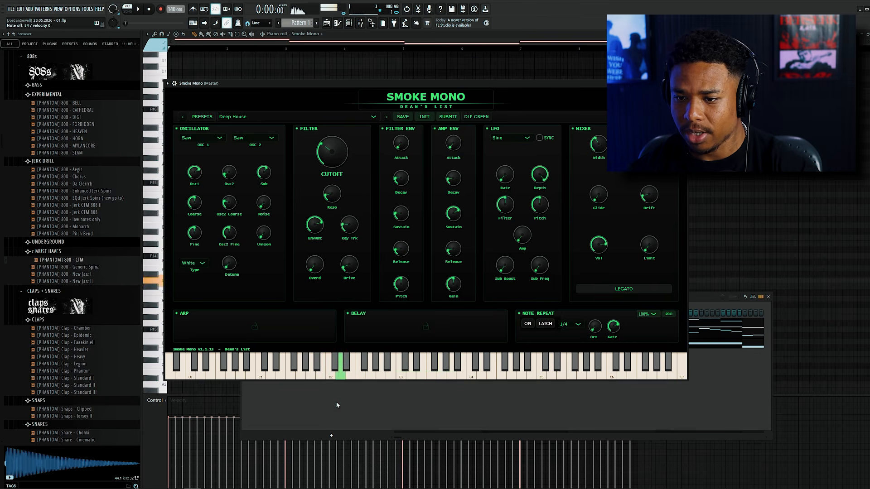
# Give the Smoke Mono channel the four long bass notes and play the pattern.
pyautogui.click(336, 405)
pyautogui.press('space')
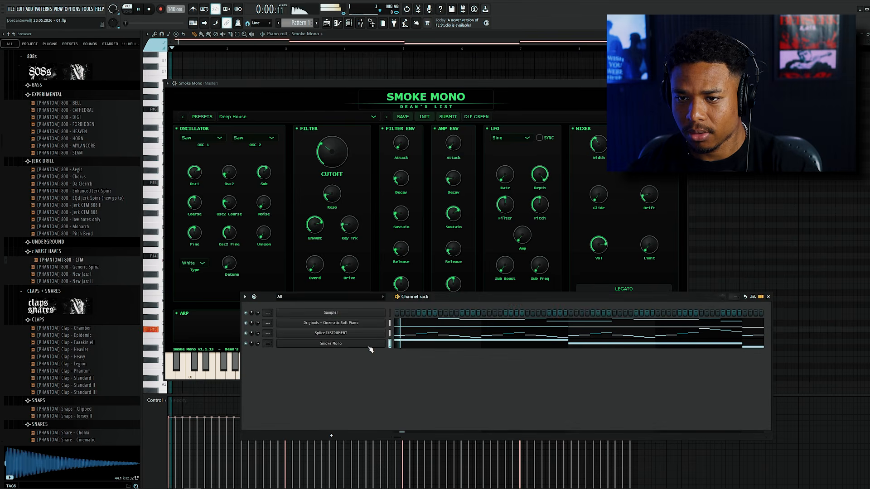
pyautogui.click(709, 208)
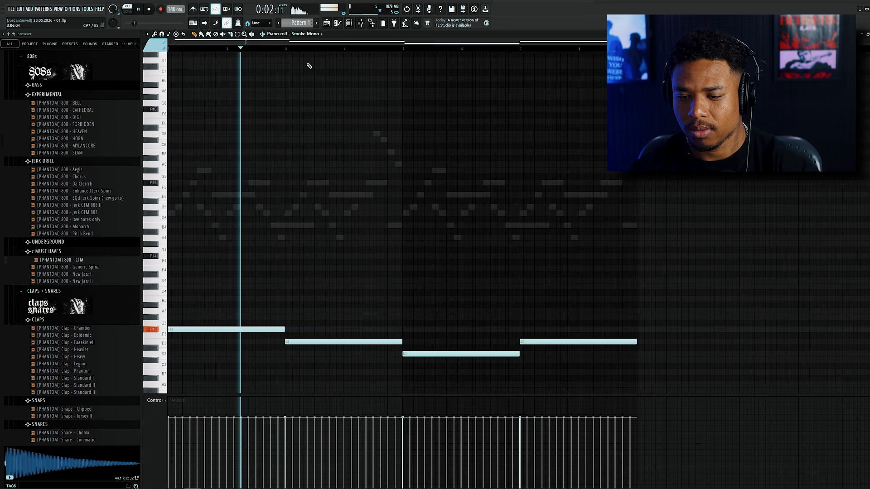
# Open the Grand Piano category of the NOIRE Felt presets in Kontakt 8.
pyautogui.click(349, 23)
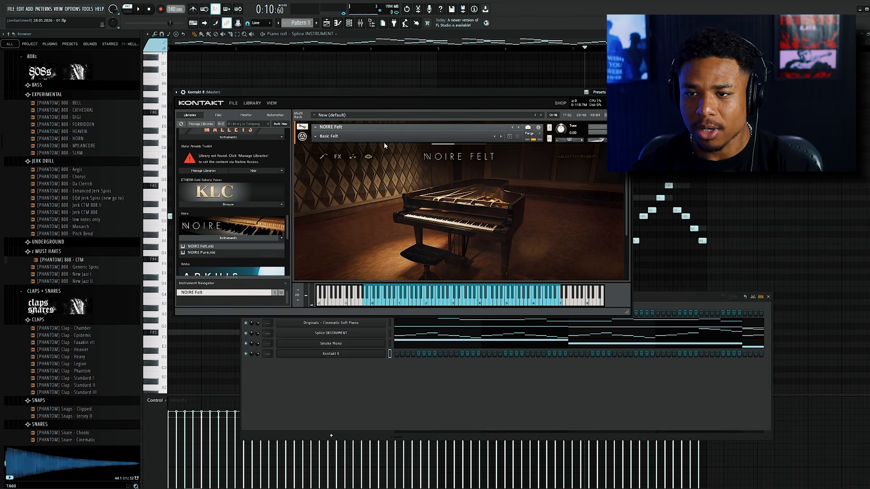
pyautogui.click(347, 137)
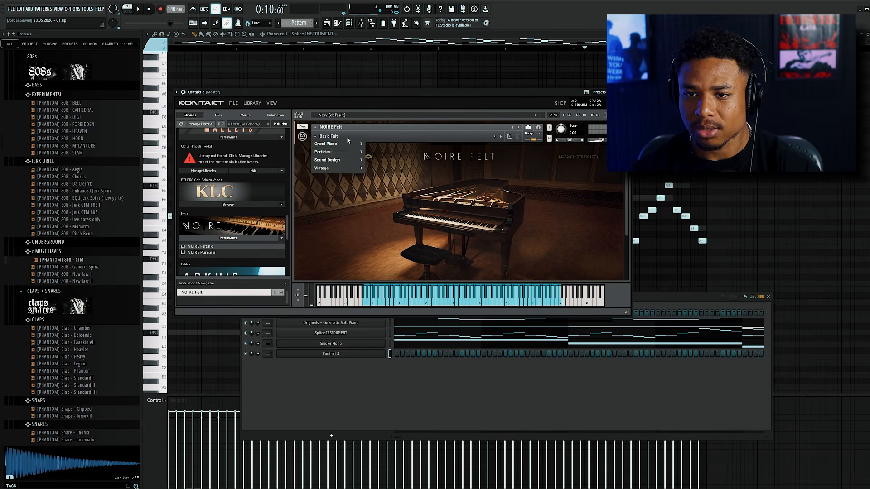
pyautogui.moveTo(344, 144)
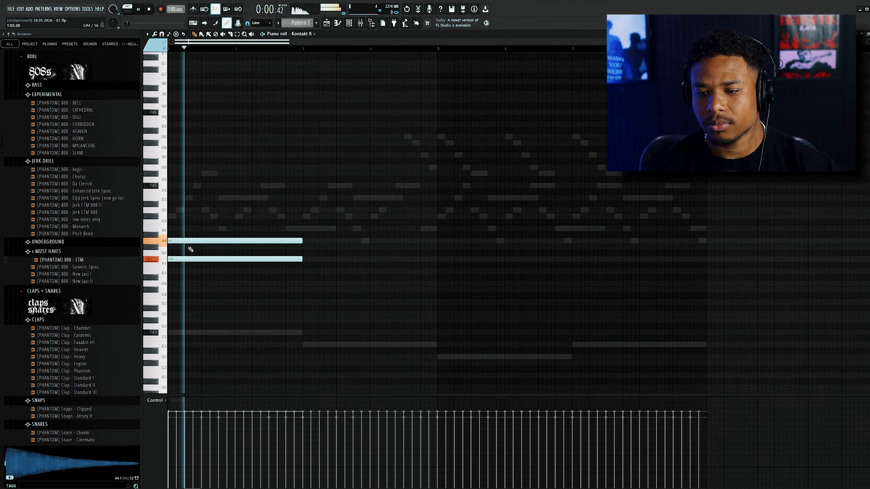
# Duplicate the opening Kontakt 8 chord into bars 3–4 and raise the copy's middle note to B4.
pyautogui.moveTo(219, 194); pyautogui.dragTo(265, 305)
pyautogui.hotkey('ctrl', 'b')
pyautogui.moveTo(347, 219); pyautogui.dragTo(321, 228)
pyautogui.keyDown('ctrl'); pyautogui.click(335, 229); pyautogui.keyUp('ctrl')
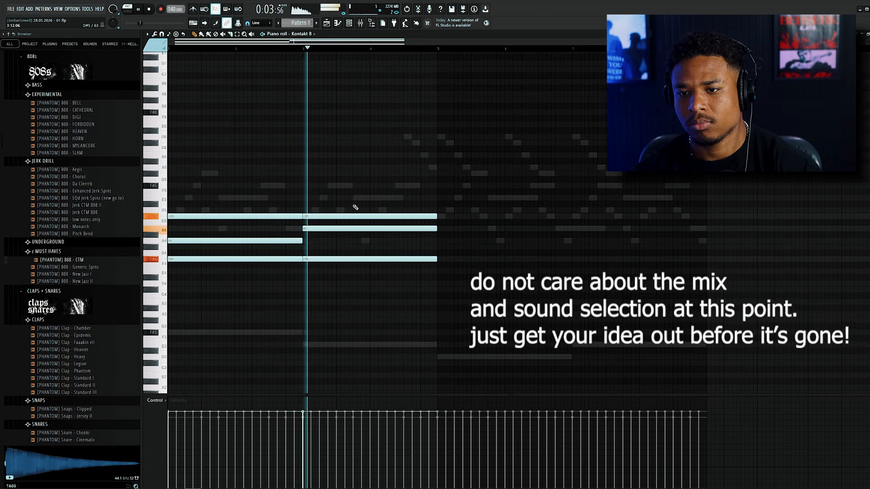
pyautogui.hotkey('ctrl', 'a')
pyautogui.hotkey('ctrl', 'v')
pyautogui.hotkey('ctrl', 'z')
# Copy the chord onward to form F#4, G#4, C#5 in bars 5–6 and E4, G#4, C#5 in bars 7–8.
pyautogui.keyDown('ctrl'); pyautogui.click(470, 193); pyautogui.keyUp('ctrl')
pyautogui.moveTo(412, 189); pyautogui.dragTo(222, 265)
pyautogui.moveTo(349, 189); pyautogui.dragTo(313, 262)
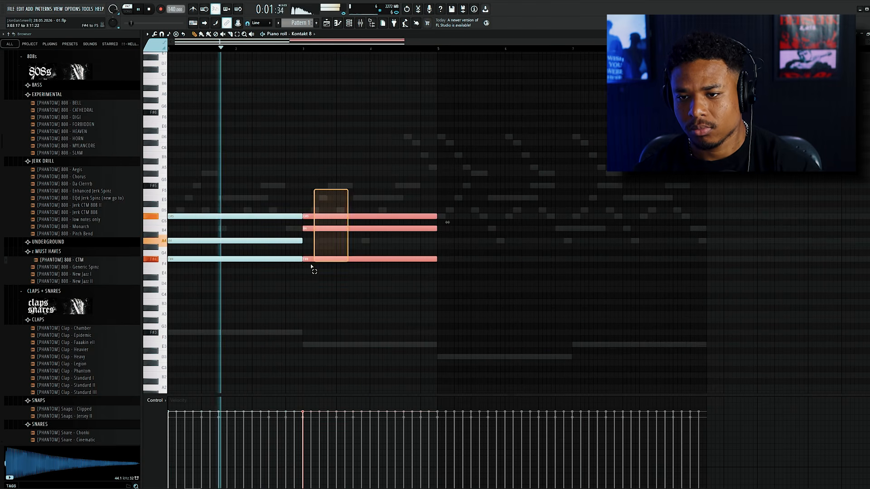
pyautogui.moveTo(322, 217); pyautogui.dragTo(450, 247)
pyautogui.click(451, 230)
pyautogui.moveTo(471, 206); pyautogui.dragTo(602, 270)
pyautogui.click(610, 259)
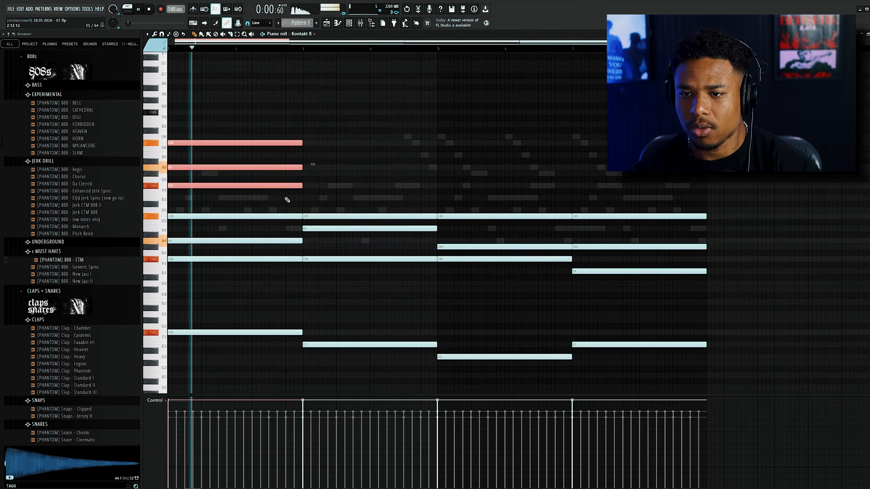
# Double the Kontakt 8 chords one octave higher across the progression and play the pattern.
pyautogui.moveTo(313, 208); pyautogui.dragTo(313, 185)
pyautogui.press('space')
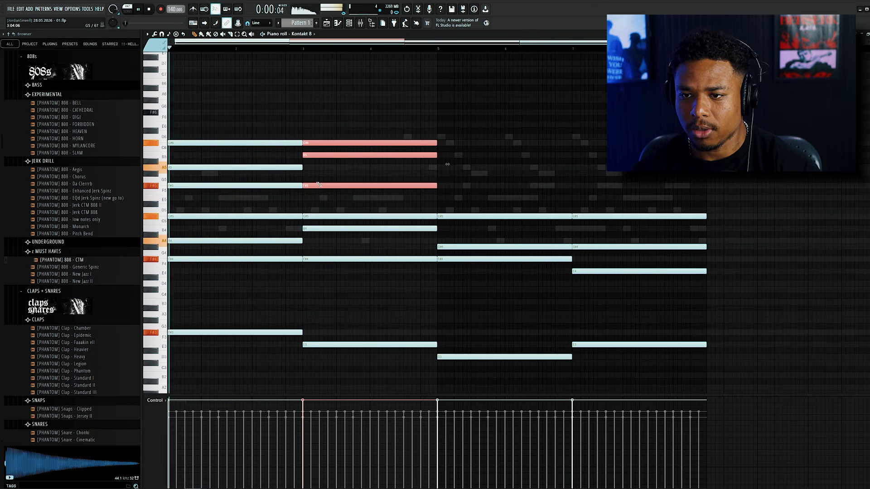
pyautogui.click(490, 222)
pyautogui.moveTo(487, 216); pyautogui.dragTo(462, 262)
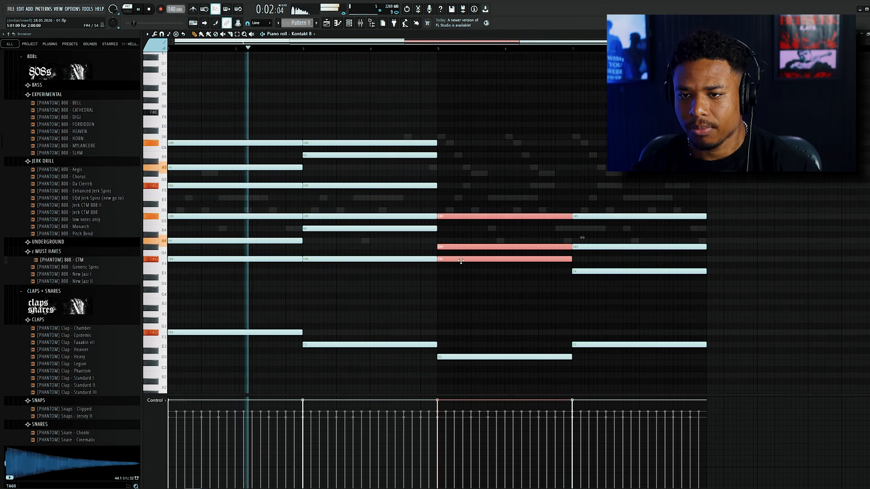
pyautogui.moveTo(386, 168); pyautogui.dragTo(385, 169)
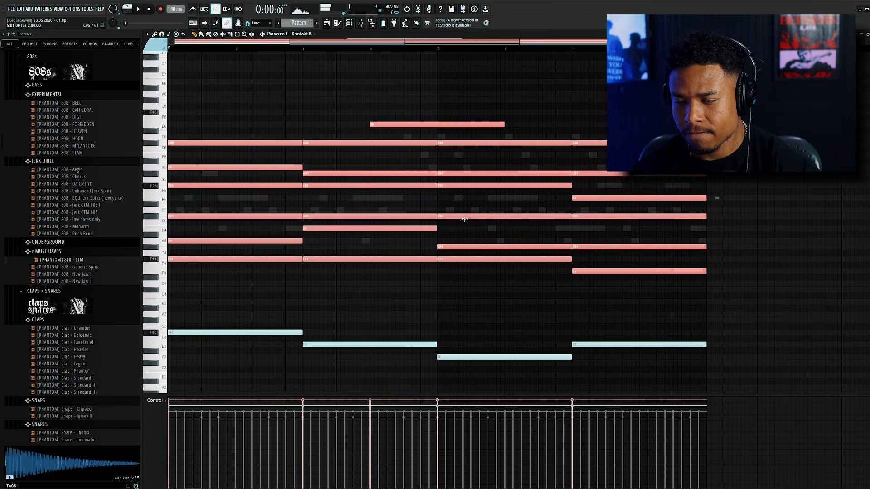
# Strum the chords in bars 3–4 and bars 7–8 with the Strumizer, keeping its current settings.
pyautogui.press('space')
pyautogui.moveTo(324, 271); pyautogui.dragTo(344, 137)
pyautogui.hotkey('alt', 's')
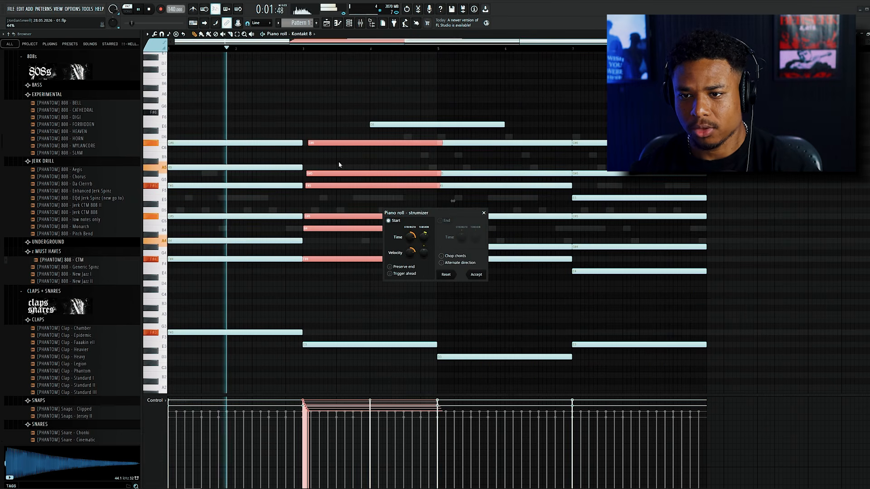
pyautogui.click(474, 275)
pyautogui.moveTo(629, 304); pyautogui.dragTo(611, 132)
pyautogui.hotkey('alt', 's')
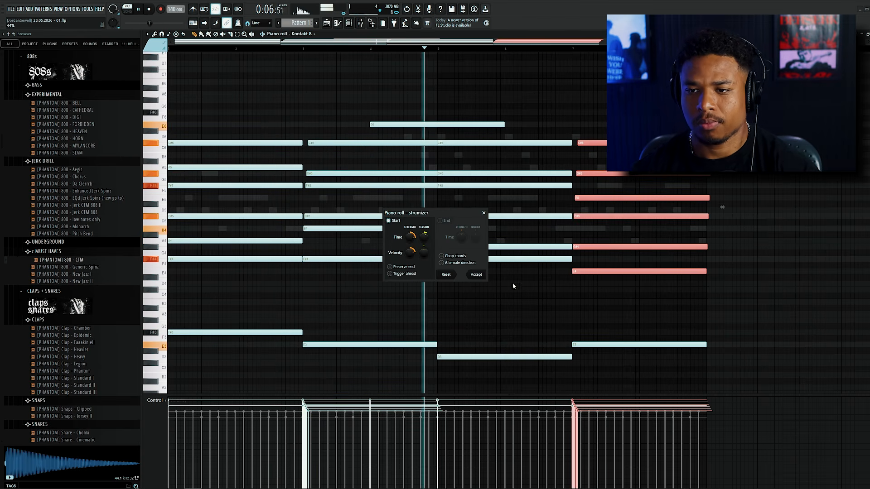
pyautogui.click(476, 274)
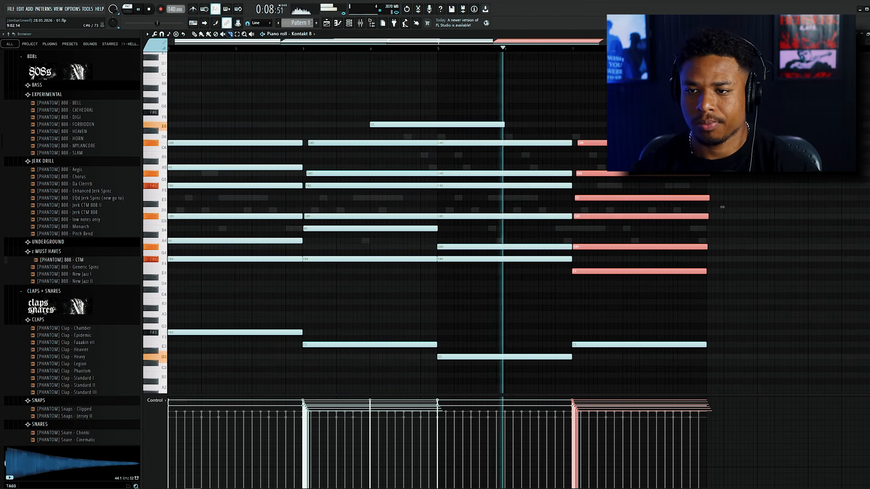
# Slice off the overhanging note ends of the last strummed chord at the end of bar 8.
pyautogui.moveTo(711, 133); pyautogui.dragTo(713, 220)
pyautogui.scroll(1, 722, 204)
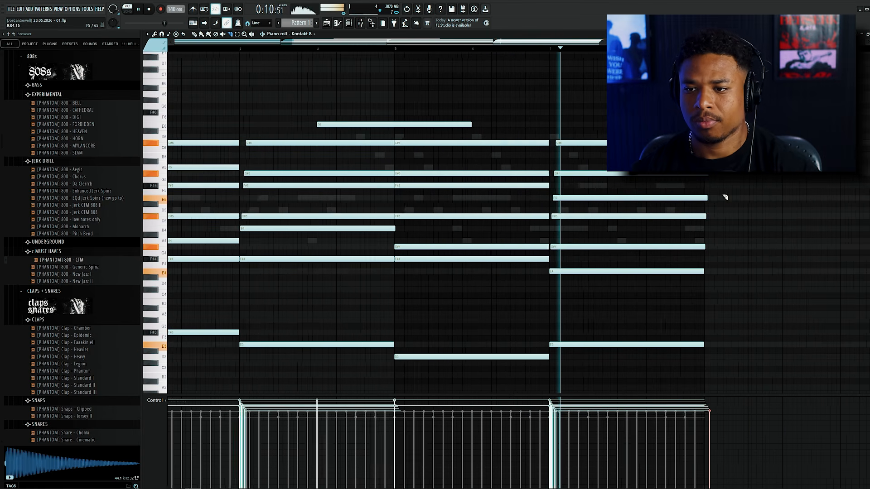
# Set the third chord's upper notes to C#6, G#5 and F#5 and trim the second chord's overlapping G#5 end.
pyautogui.scroll(1, 725, 197)
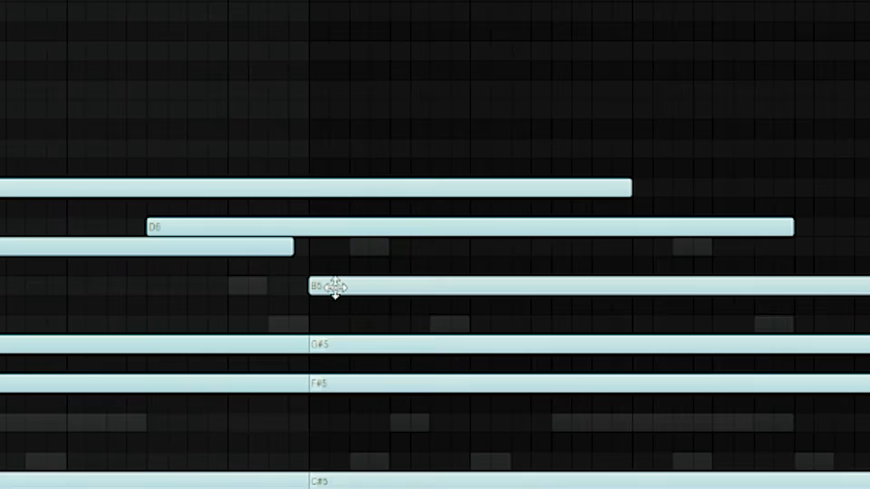
pyautogui.moveTo(335, 287); pyautogui.dragTo(336, 246)
pyautogui.moveTo(335, 408); pyautogui.dragTo(335, 386)
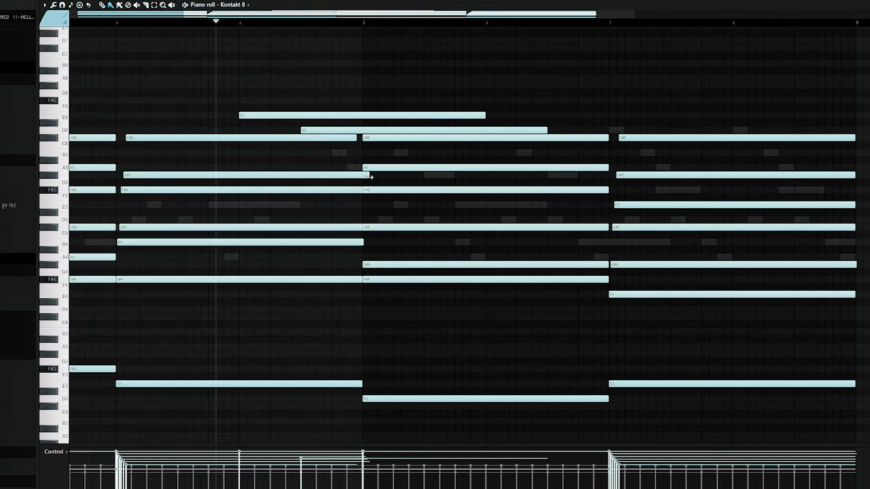
pyautogui.click(374, 176)
pyautogui.moveTo(362, 190); pyautogui.dragTo(372, 200)
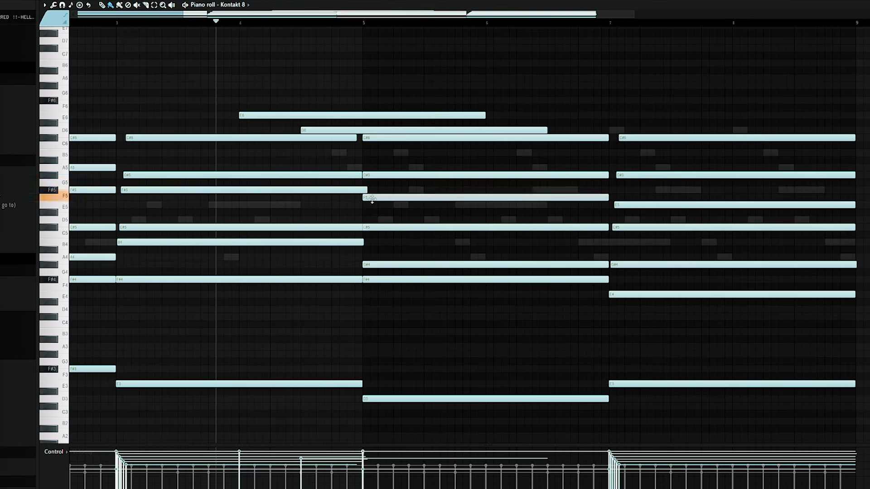
pyautogui.moveTo(372, 198); pyautogui.dragTo(372, 190)
# Play the pattern and set the Kontakt 8 track's Fruity Parametric EQ 2 high-pass band to about 136 Hz.
pyautogui.press('space')
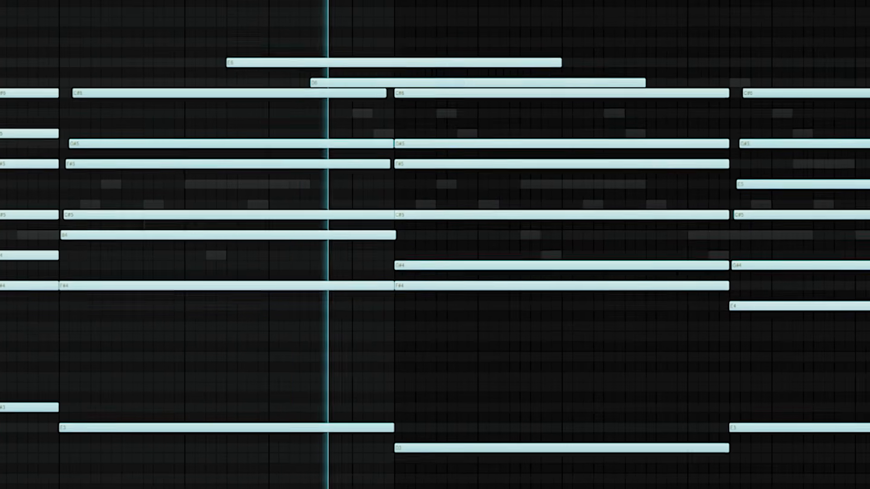
pyautogui.scroll(-4, 471, 161)
pyautogui.moveTo(81, 27); pyautogui.dragTo(109, 82)
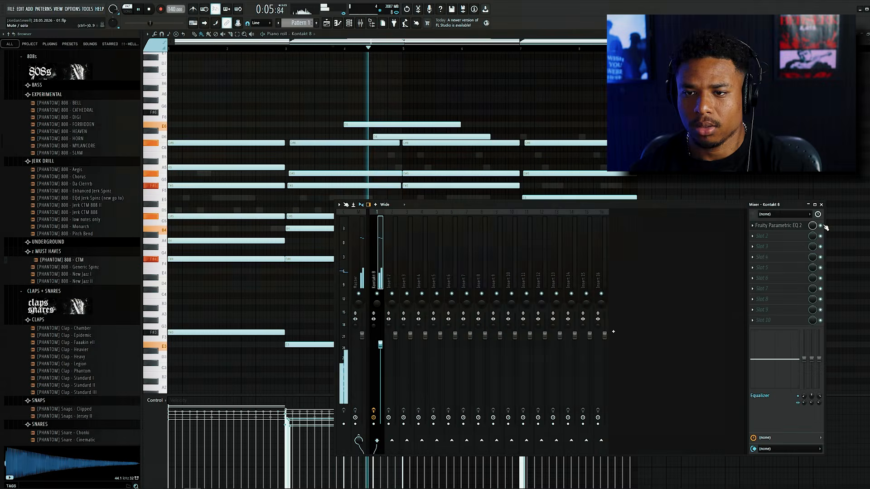
pyautogui.click(776, 225)
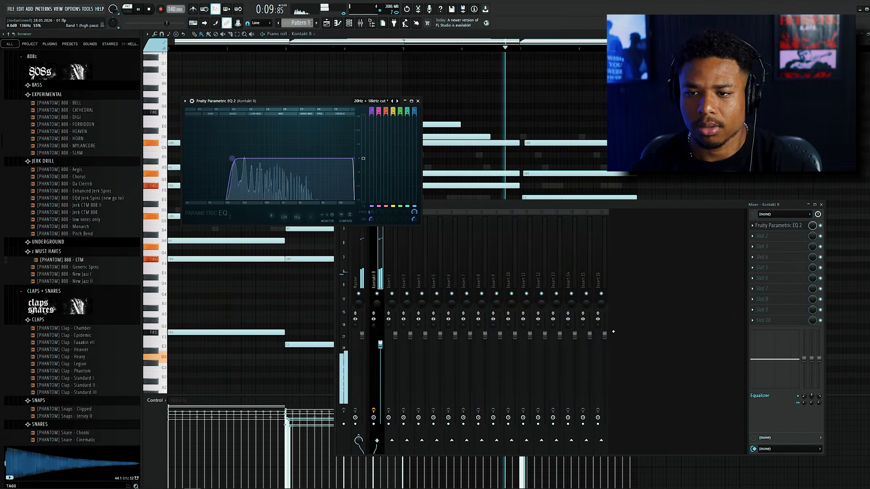
# Route the Smoke Mono channel to mixer track 2, unmute it, and return to the Kontakt 8 piano roll.
pyautogui.press('F6')
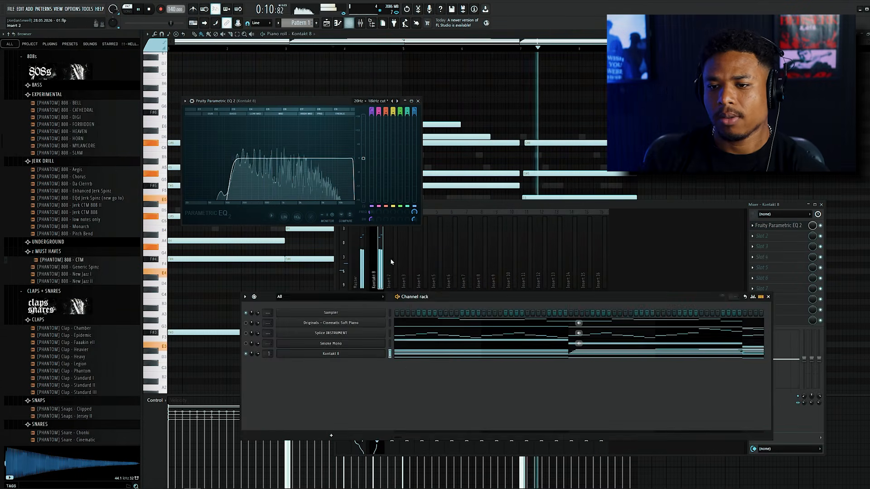
pyautogui.click(390, 345)
pyautogui.hotkey('ctrl', 'l')
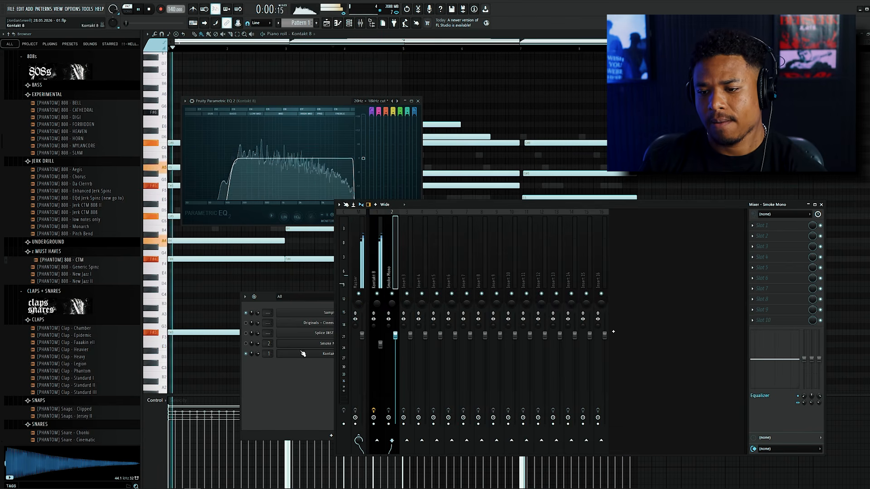
pyautogui.click(254, 354)
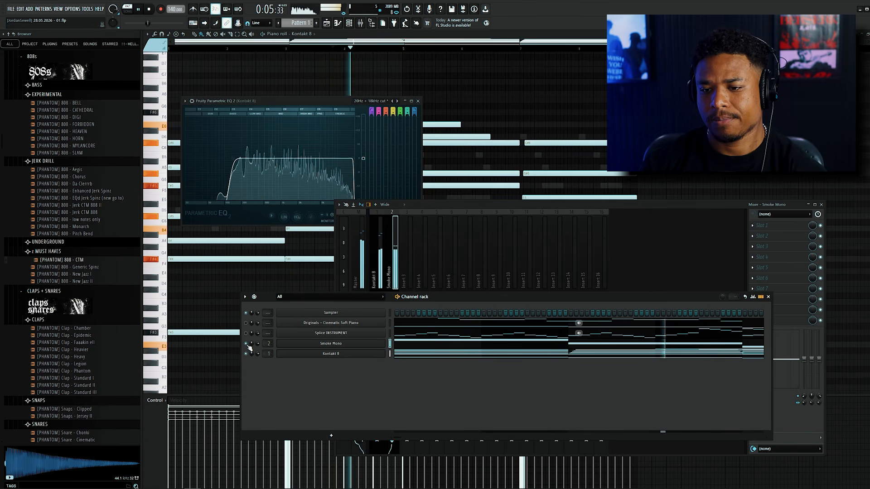
pyautogui.rightClick(550, 122)
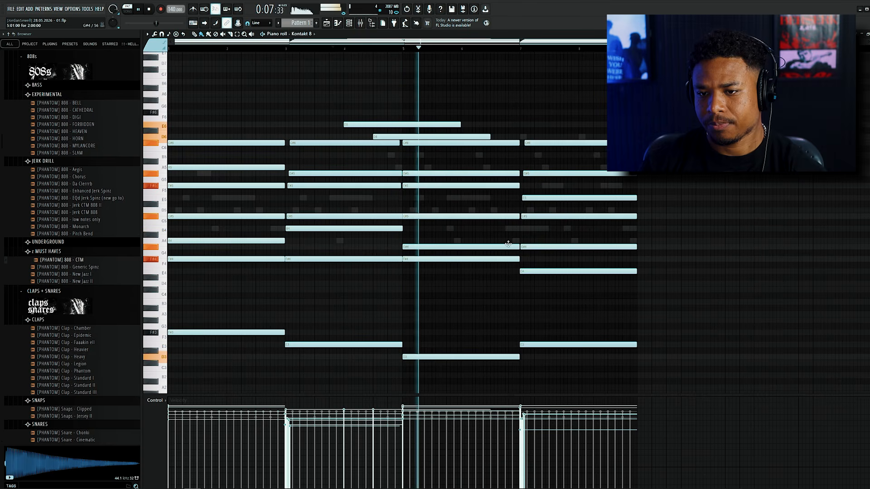
# Route Splice INSTRUMENT to mixer track 3 and Originals - Cinematic Soft Piano to mixer track 4.
pyautogui.scroll(-3, 471, 240)
pyautogui.scroll(2, 379, 213)
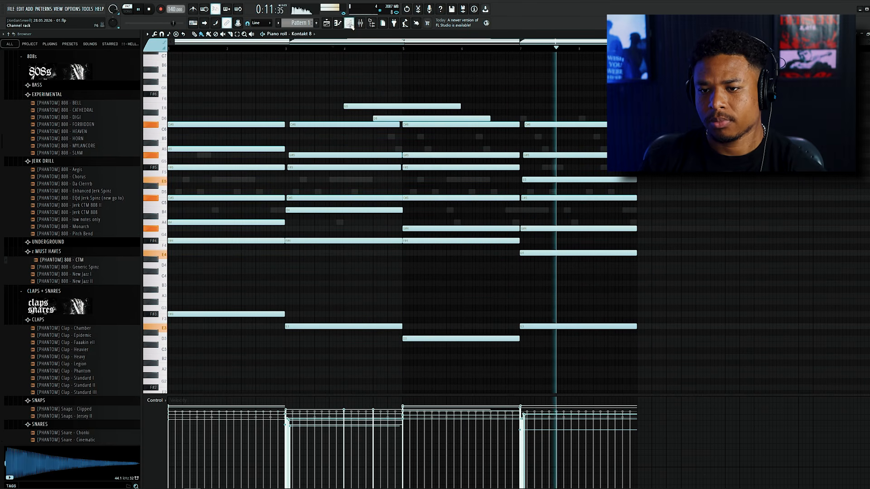
pyautogui.press('F6')
pyautogui.press('F9')
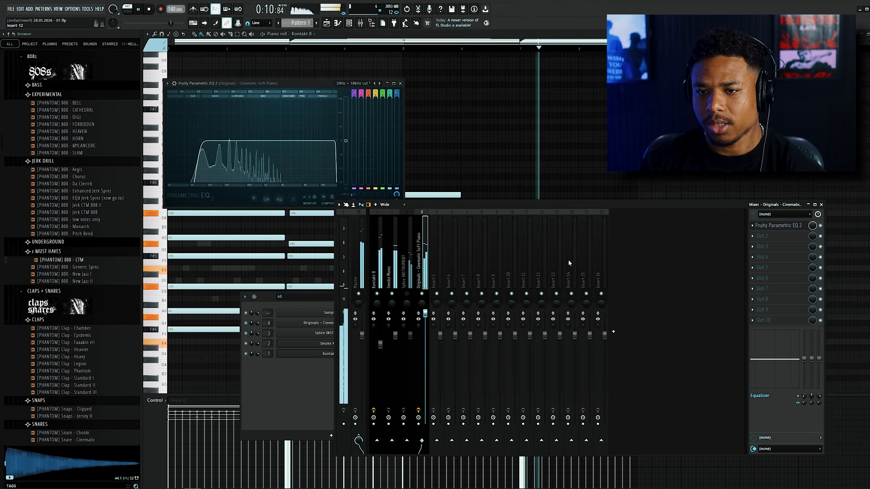
# Add the Ambience reverb to the Cinematic Soft Piano mixer track.
pyautogui.click(781, 235)
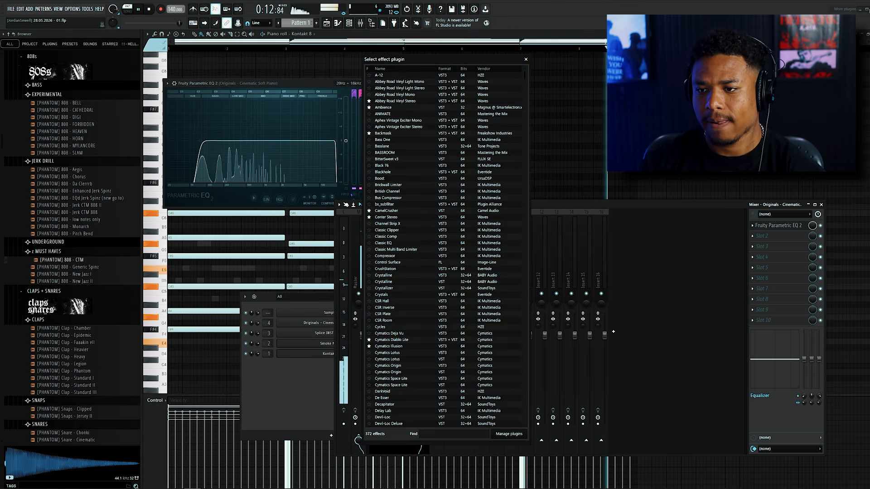
pyautogui.write('ambi')
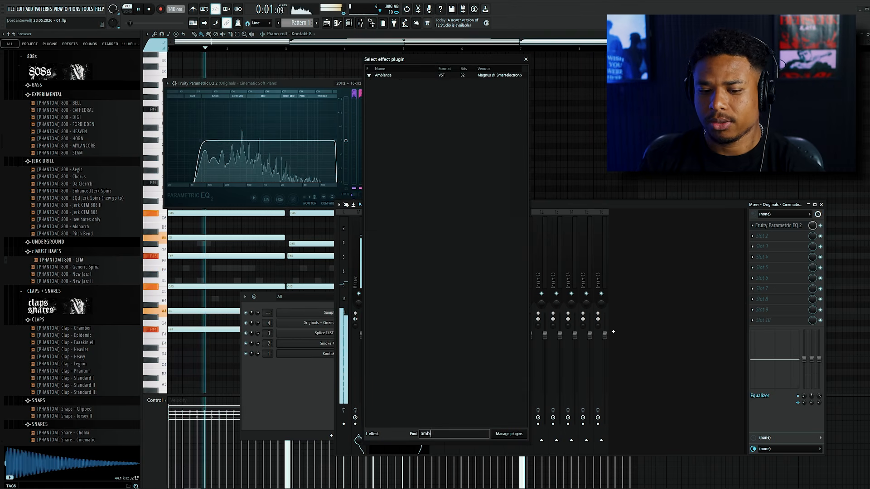
pyautogui.doubleClick(505, 75)
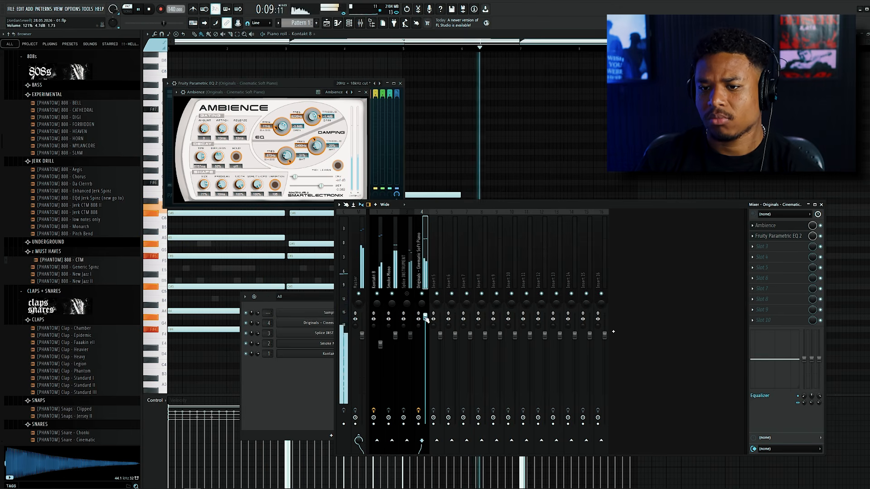
# Add Fruity Delay 2 to the next free effect slot of the Cinematic Soft Piano track.
pyautogui.click(769, 247)
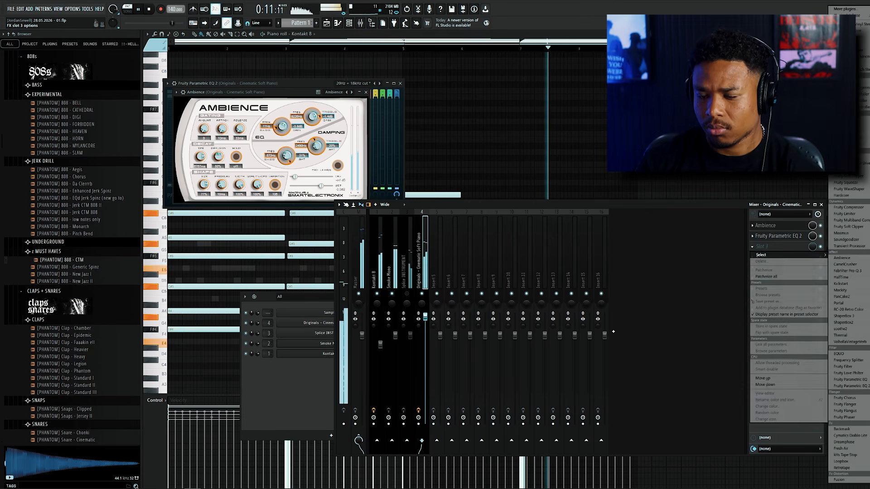
pyautogui.click(866, 11)
pyautogui.write('dela')
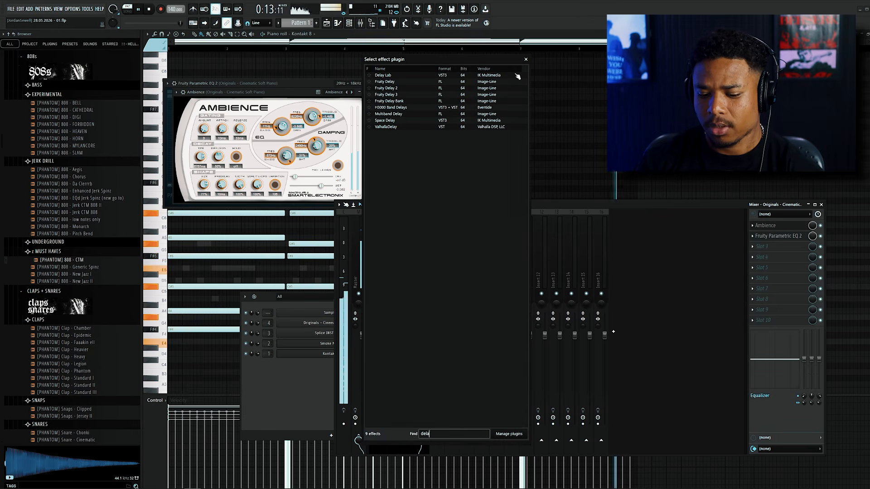
pyautogui.write('y')
pyautogui.doubleClick(399, 89)
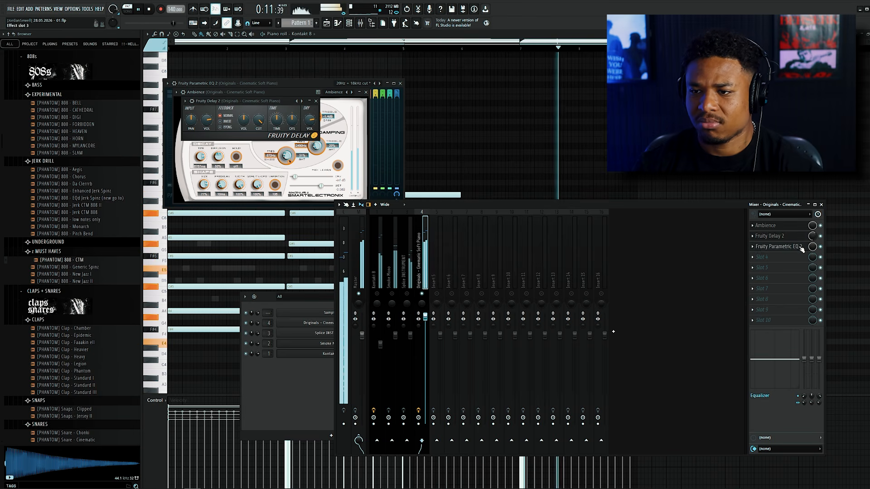
# Raise the high-pass cutoff in the Cinematic Soft Piano track's Fruity Parametric EQ 2.
pyautogui.click(793, 237)
pyautogui.click(791, 246)
pyautogui.click(792, 246)
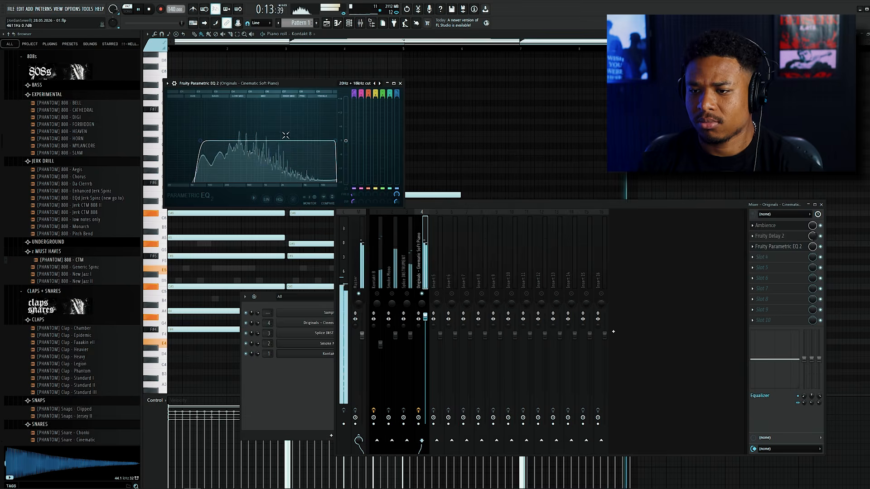
pyautogui.moveTo(207, 144); pyautogui.dragTo(220, 143)
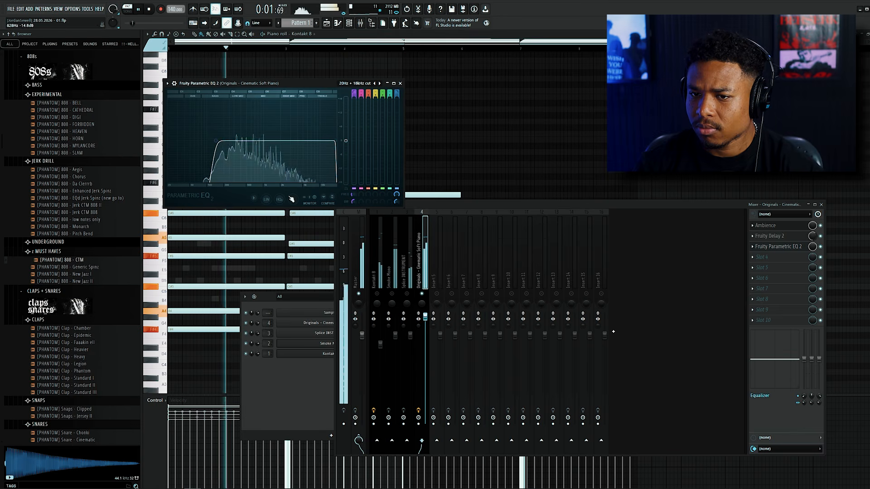
# Raise the Cinematic Soft Piano track's mixer level slightly and adjust the Smoke Mono track's level.
pyautogui.moveTo(429, 315); pyautogui.dragTo(430, 313)
pyautogui.click(391, 293)
pyautogui.click(396, 335)
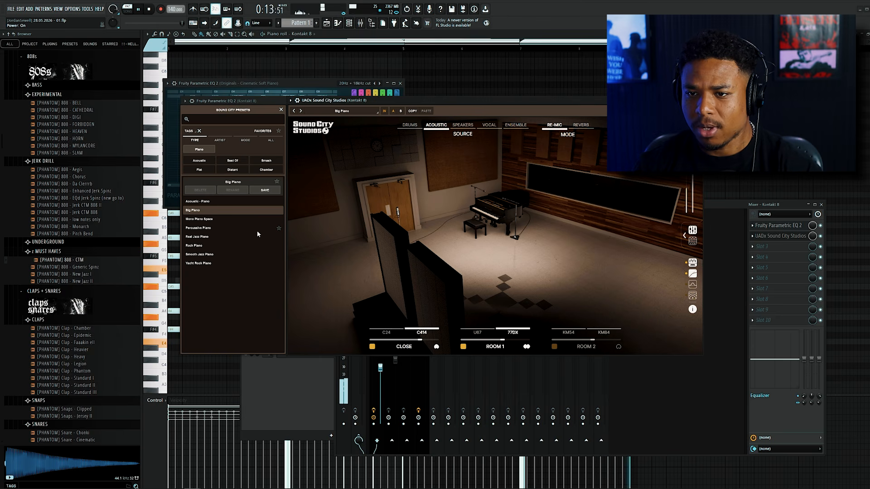
# Load the Mono Piano Space preset in the Kontakt 8 track's UADx Sound City Studios.
pyautogui.click(225, 218)
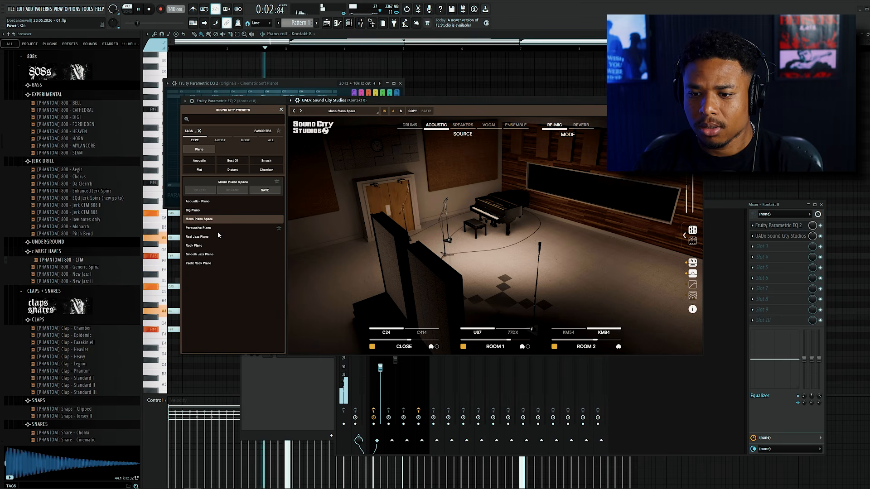
pyautogui.click(722, 206)
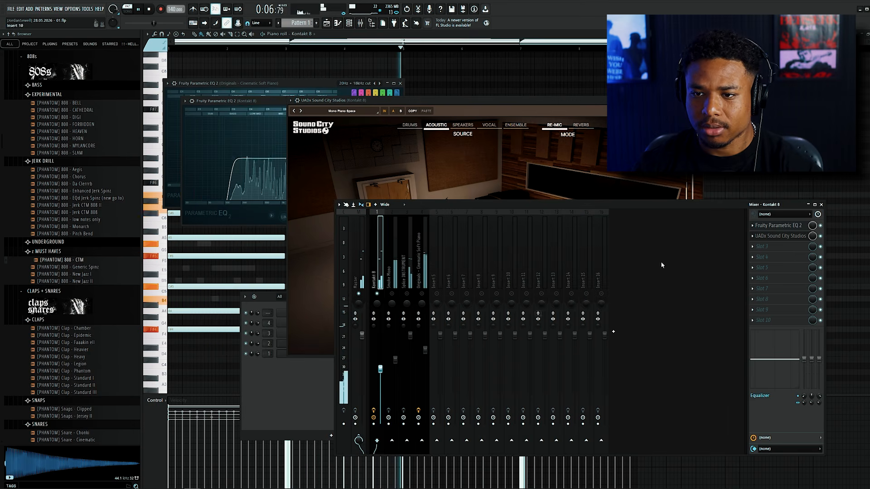
# Add ValhallaShimmer to the Kontakt 8 mixer track and move its Fruity Parametric EQ 2 to the end of the effect chain.
pyautogui.click(762, 246)
pyautogui.click(844, 9)
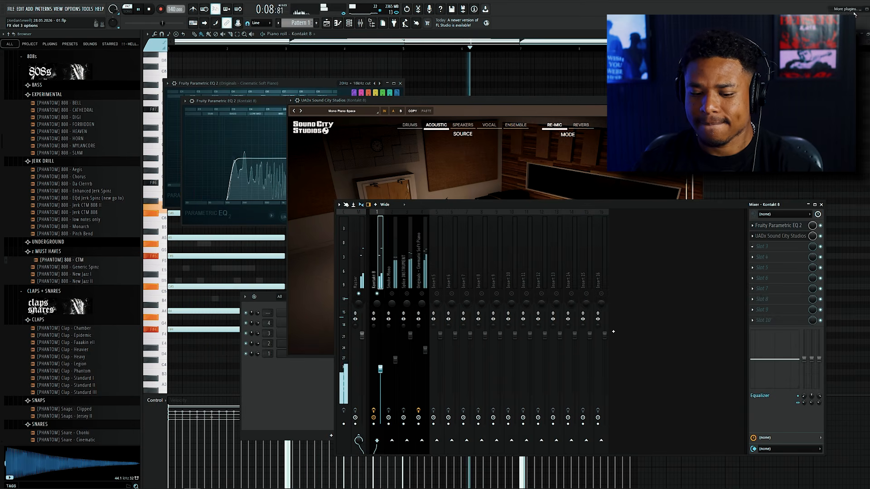
pyautogui.write('shimm')
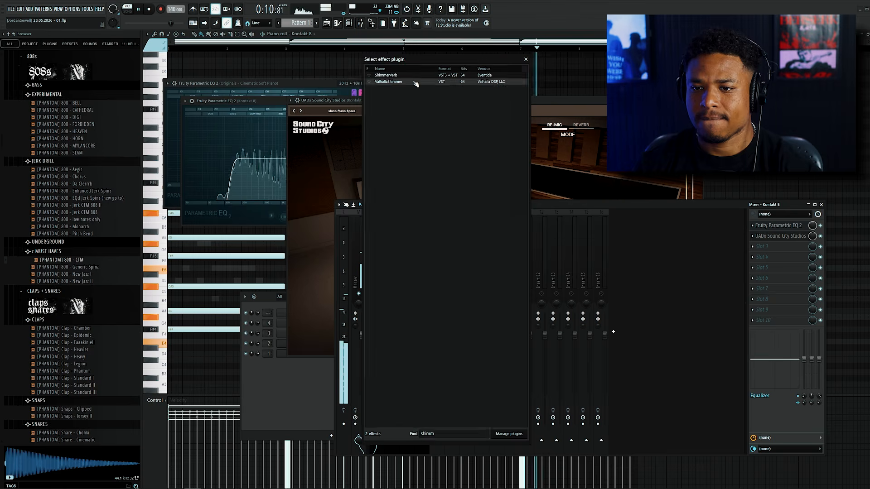
pyautogui.doubleClick(415, 82)
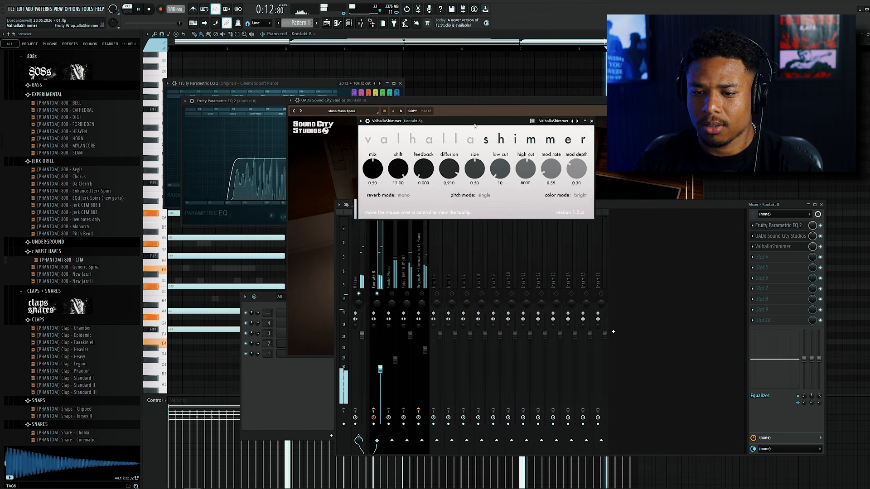
pyautogui.moveTo(475, 126); pyautogui.dragTo(480, 125)
pyautogui.press('space')
pyautogui.moveTo(790, 227); pyautogui.dragTo(789, 250)
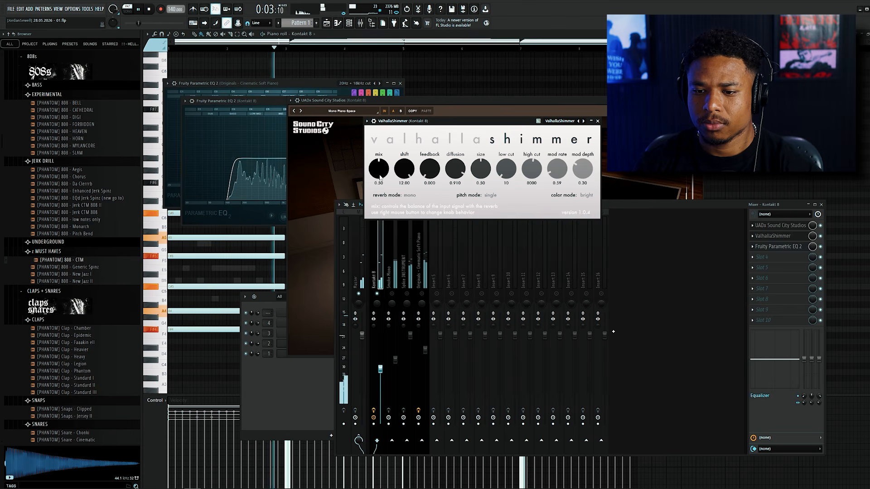
# Rebalance the mixer by lowering the Smoke Mono, Splice INSTRUMENT and Cinematic Soft Piano tracks and raising Kontakt 8 slightly.
pyautogui.click(388, 365)
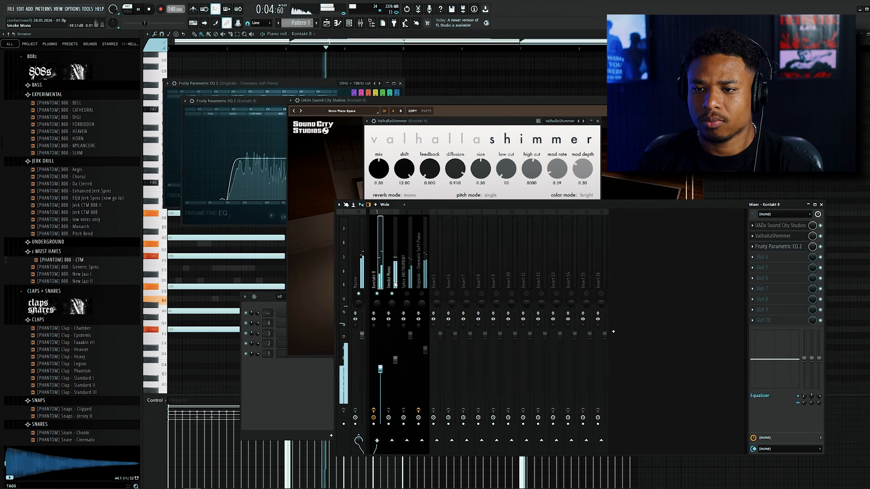
pyautogui.moveTo(398, 372); pyautogui.dragTo(380, 363)
pyautogui.click(380, 369)
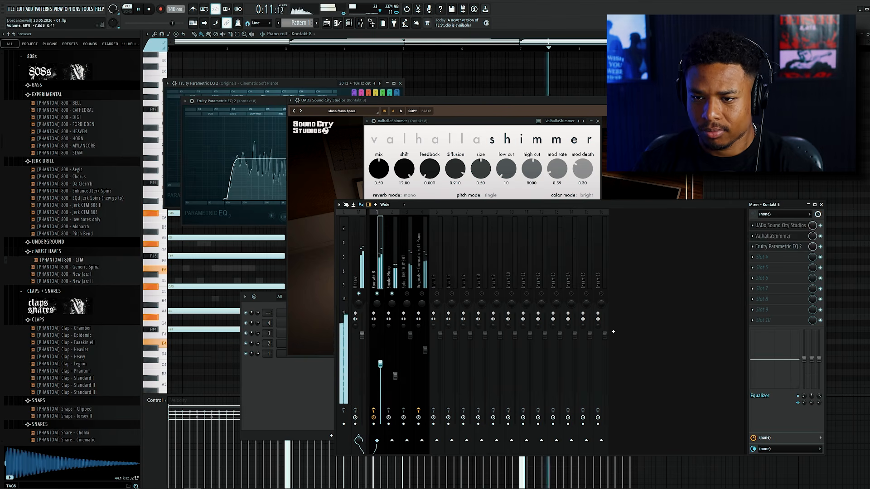
pyautogui.click(403, 283)
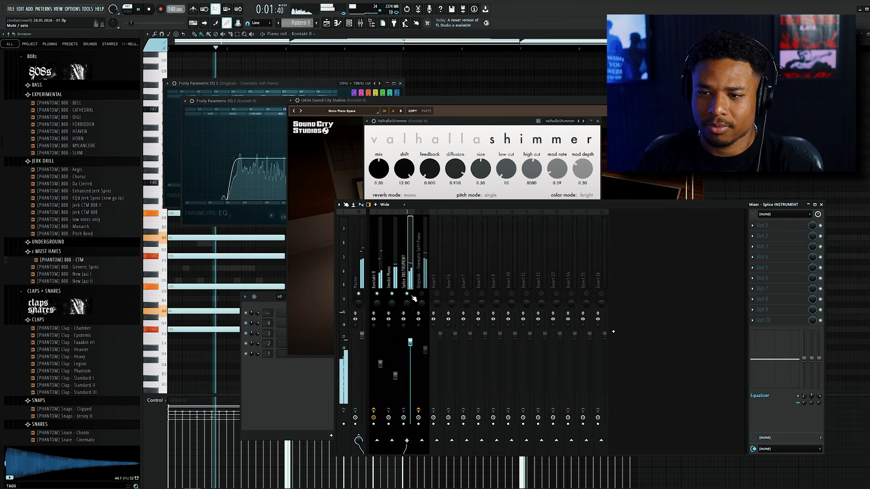
pyautogui.click(425, 348)
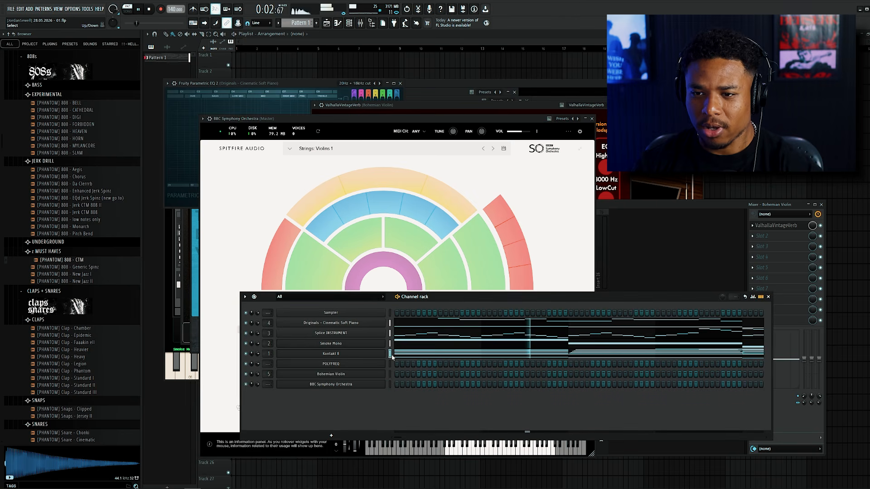
# Paste the Kontakt 8 chords into the BBC Symphony Orchestra piano roll and transpose them up one octave.
pyautogui.click(390, 384)
pyautogui.hotkey('ctrl', 'v')
pyautogui.click(448, 389)
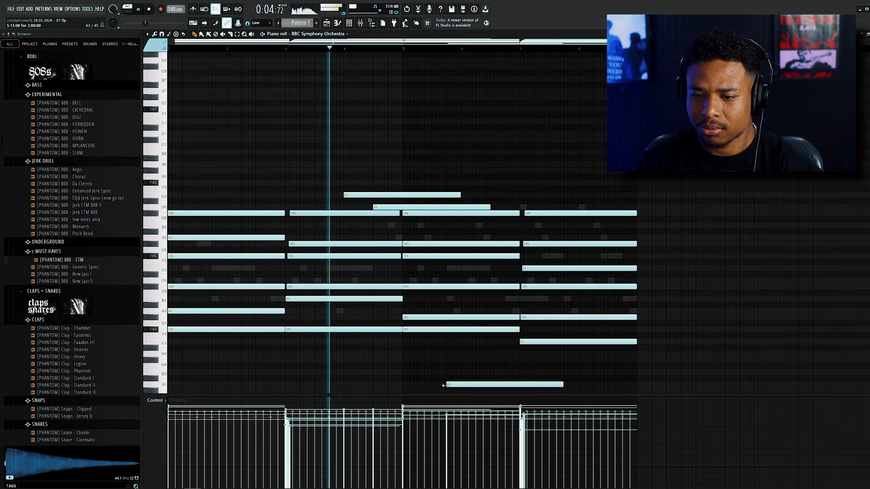
pyautogui.moveTo(694, 137); pyautogui.dragTo(154, 376)
pyautogui.hotkey('ctrl', 'Up')
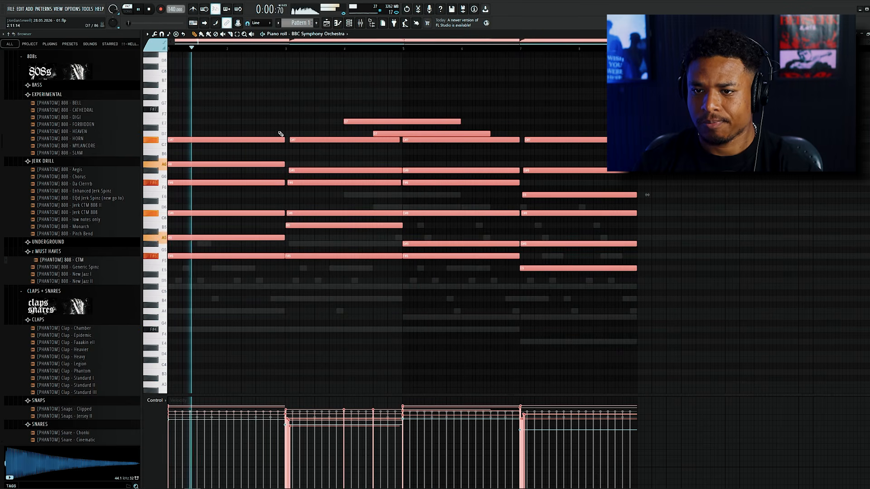
pyautogui.hotkey('ctrl', 'd')
# Delete the two stray high notes above the chords between bars 4 and 6 in the BBC Symphony Orchestra part.
pyautogui.scroll(-6, 281, 182)
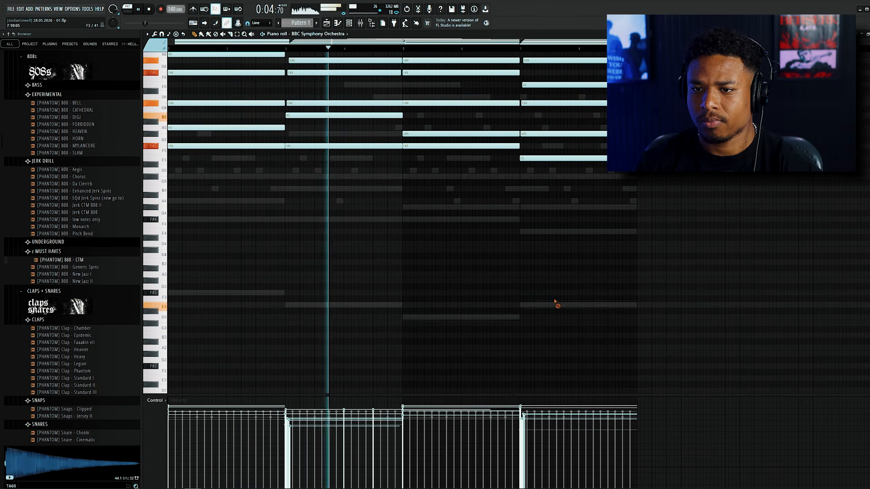
pyautogui.scroll(8, 479, 273)
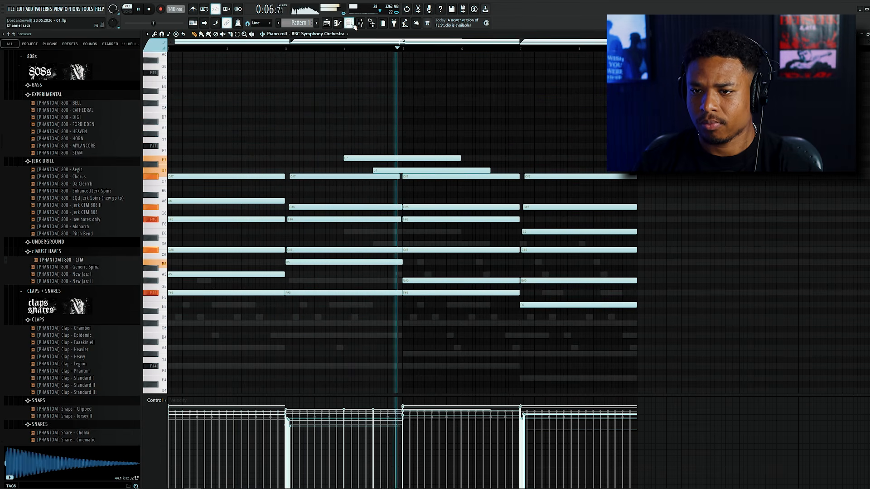
pyautogui.rightClick(433, 158)
pyautogui.rightClick(439, 171)
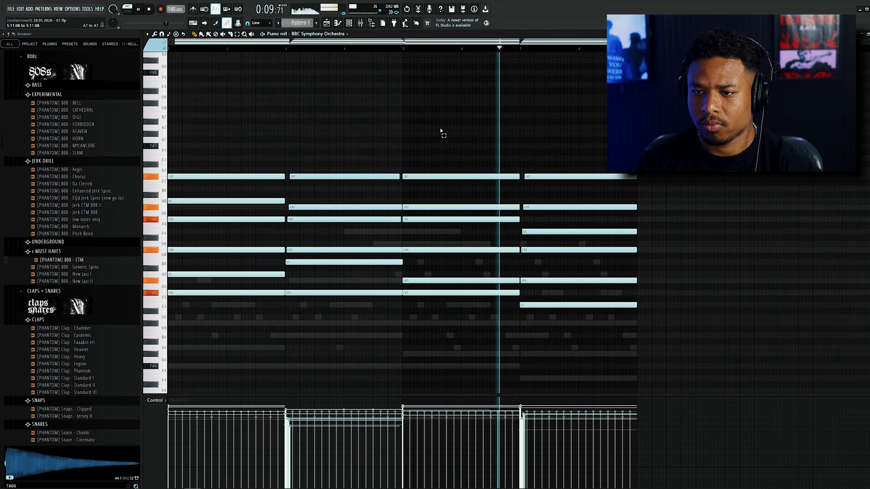
# Route the BBC Symphony Orchestra channel to mixer track 6 and solo that track.
pyautogui.click(349, 23)
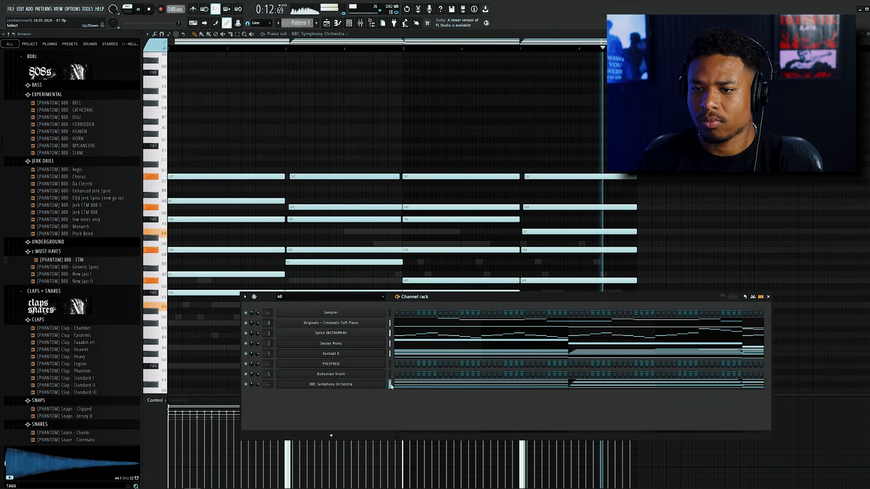
pyautogui.hotkey('ctrl', 'l')
pyautogui.click(452, 282)
pyautogui.rightClick(451, 294)
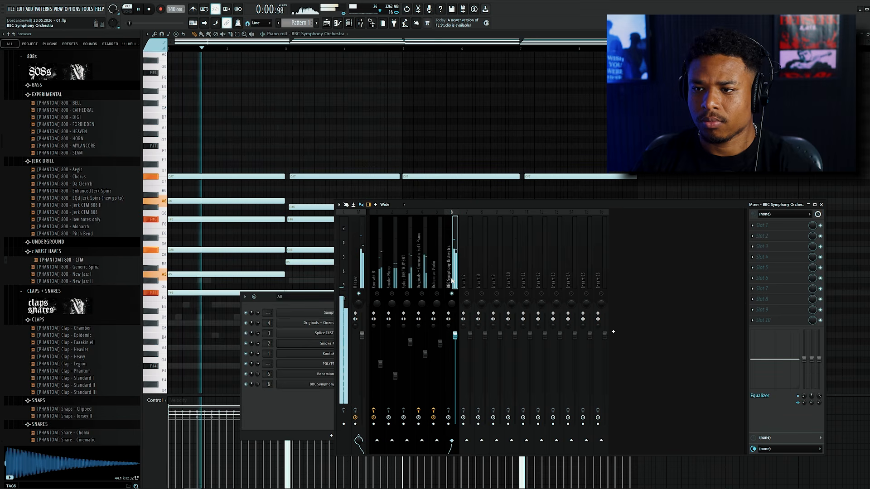
# Add Fruity Parametric EQ 2 to the BBC Symphony Orchestra track with the 20Hz + 18kHz cut preset and raise its low-cut frequency.
pyautogui.click(752, 225)
pyautogui.moveTo(765, 235)
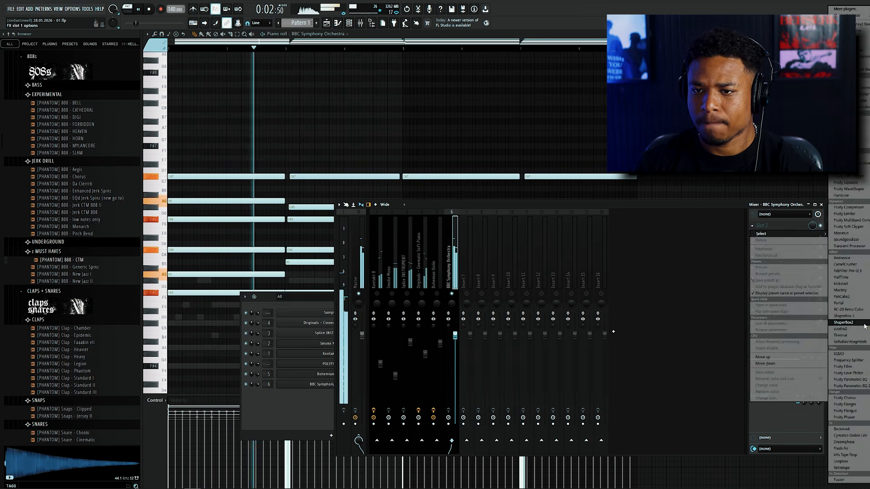
pyautogui.click(860, 386)
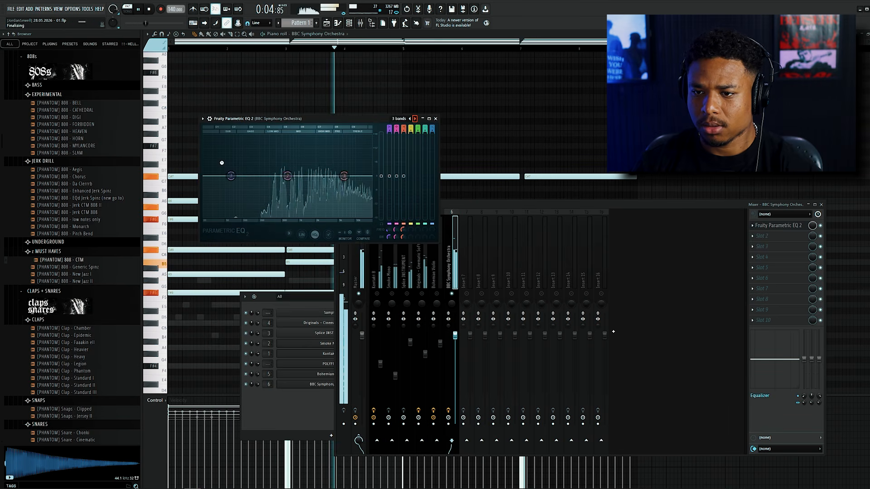
pyautogui.moveTo(211, 179); pyautogui.dragTo(256, 176)
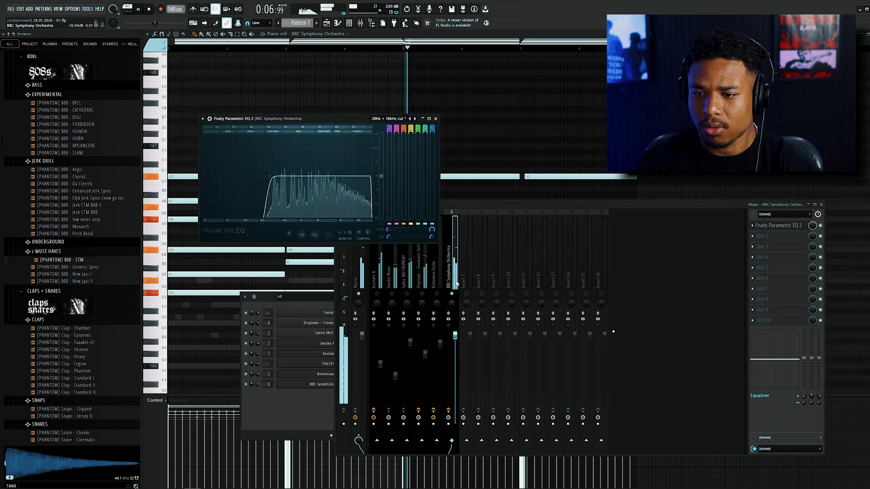
# Lower the BBC Symphony Orchestra track's level and load the Strings - Lush Sustain (Insert) preset in its Crystalline reverb.
pyautogui.click(457, 284)
pyautogui.press('space')
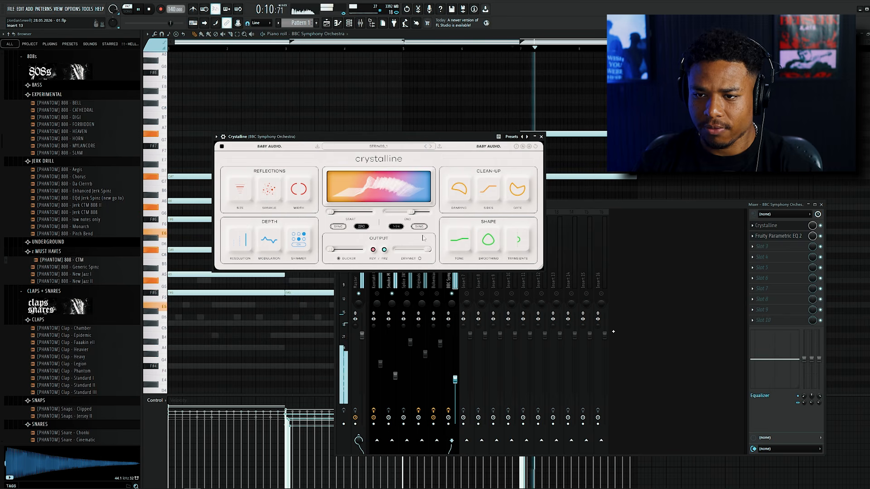
pyautogui.click(387, 147)
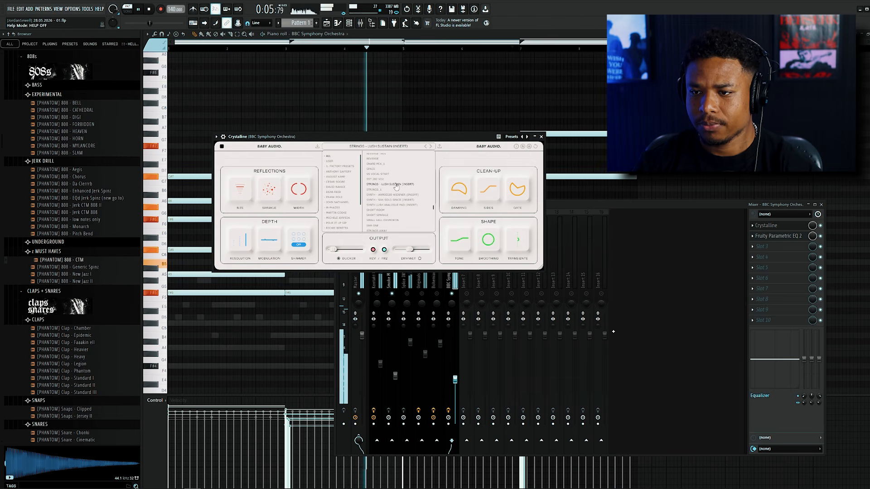
pyautogui.click(454, 150)
pyautogui.moveTo(455, 380); pyautogui.dragTo(455, 379)
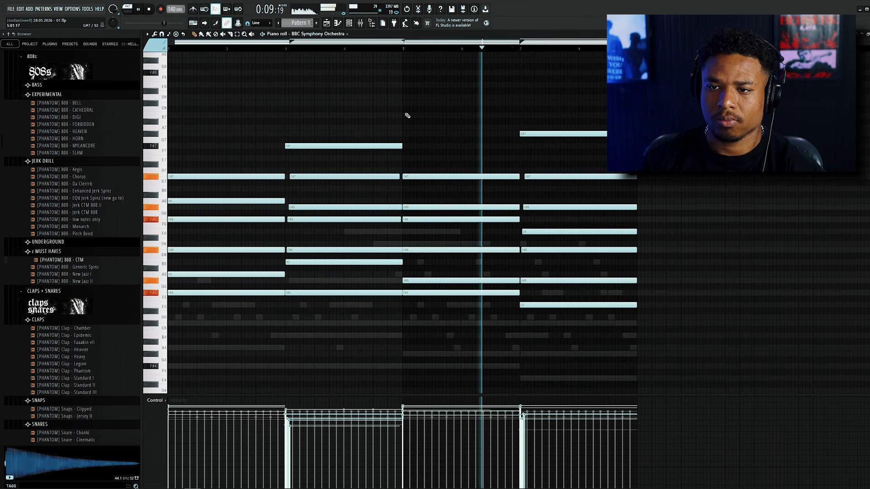
# Add a two-bar G#7 note at bar 5 of the BBC Symphony Orchestra part and raise the last chord's top note to A7.
pyautogui.click(373, 42)
pyautogui.click(403, 134)
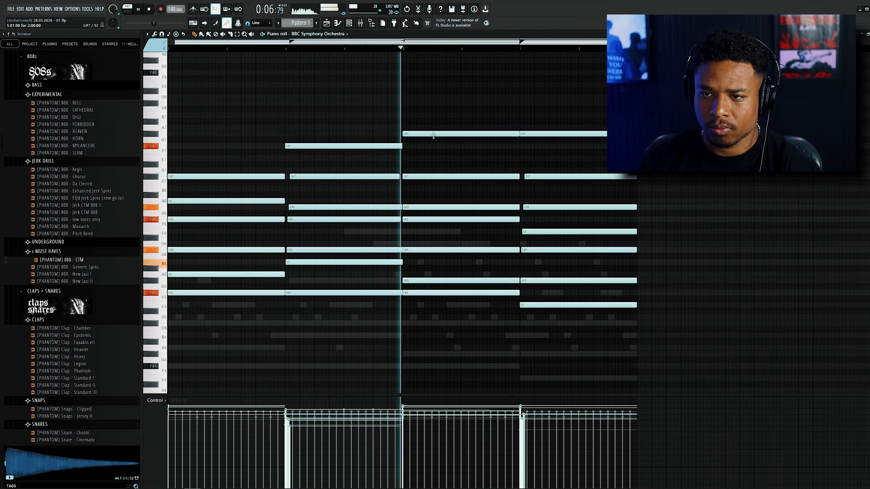
pyautogui.moveTo(539, 134); pyautogui.dragTo(539, 128)
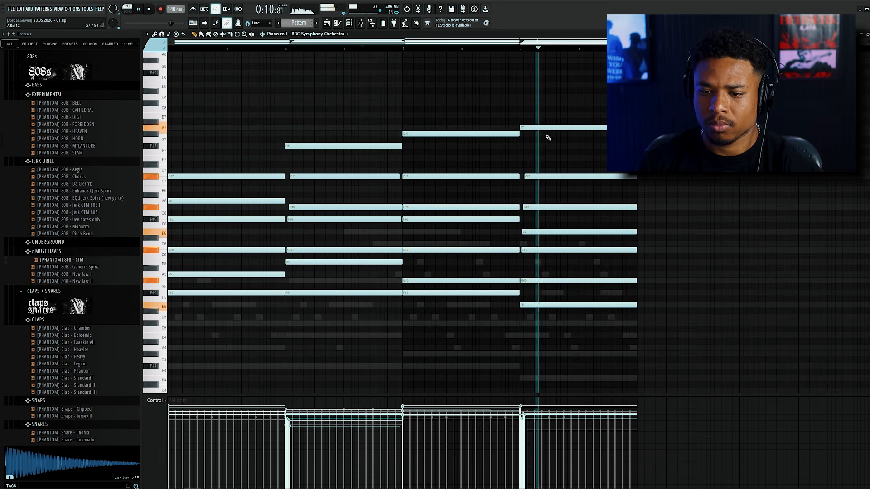
# Toggle the Crystalline reverb on the BBC Symphony Orchestra mixer track.
pyautogui.press('F9')
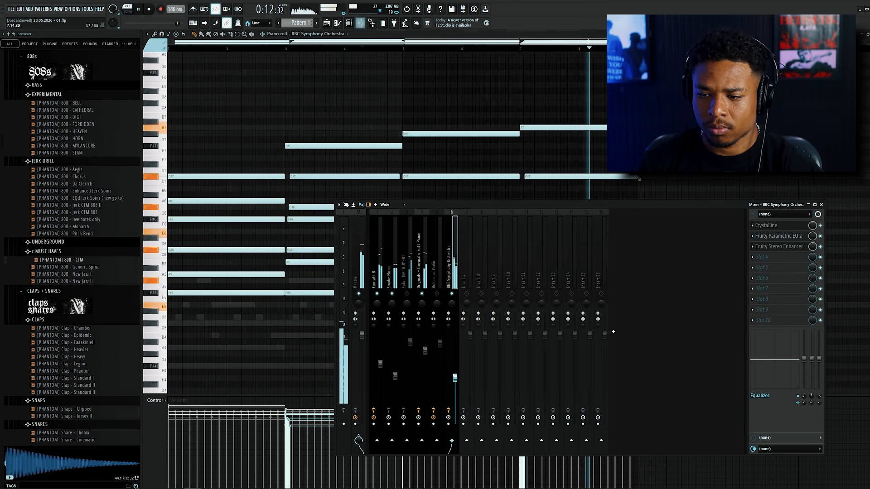
pyautogui.click(820, 225)
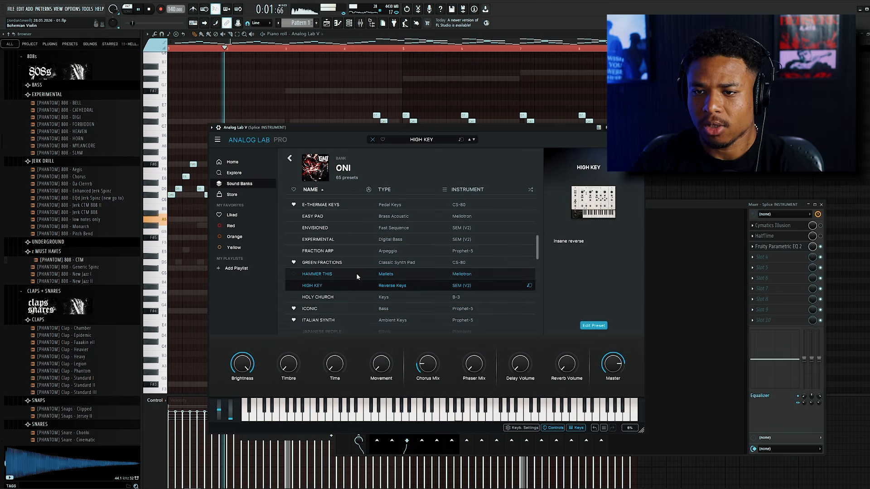
# Browse the ONI bank's presets in Analog Lab V and transpose its whole melody down one octave.
pyautogui.scroll(-3, 356, 292)
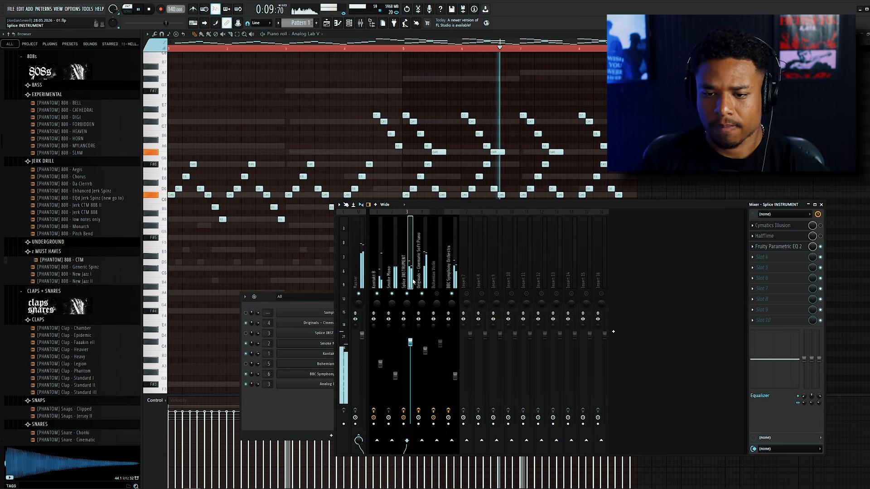
pyautogui.press('F7')
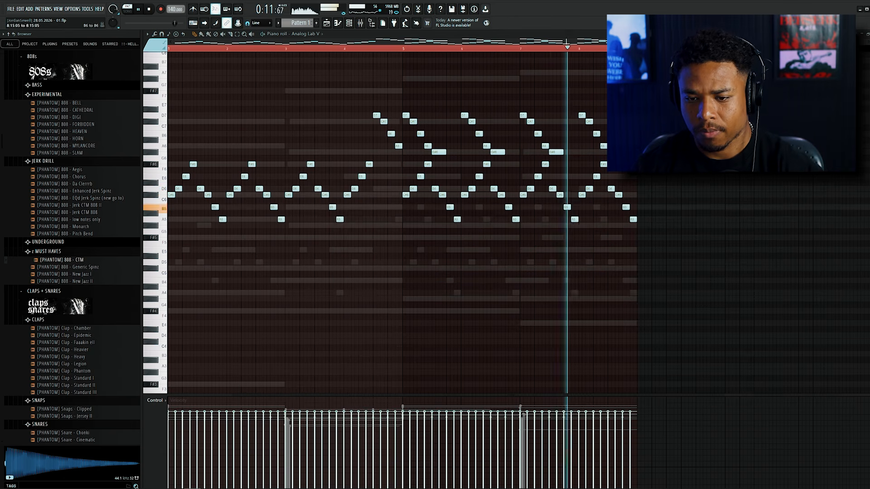
pyautogui.hotkey('ctrl', 'a')
pyautogui.hotkey('ctrl', 'Down')
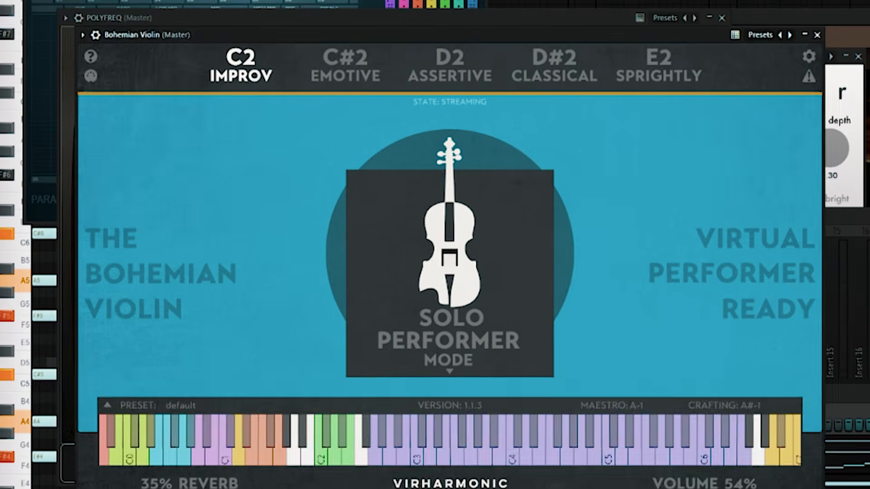
# Add the closing notes of the Bohemian Violin melody, E7 at bar 7 and D7 at bar 8.
pyautogui.press('F6')
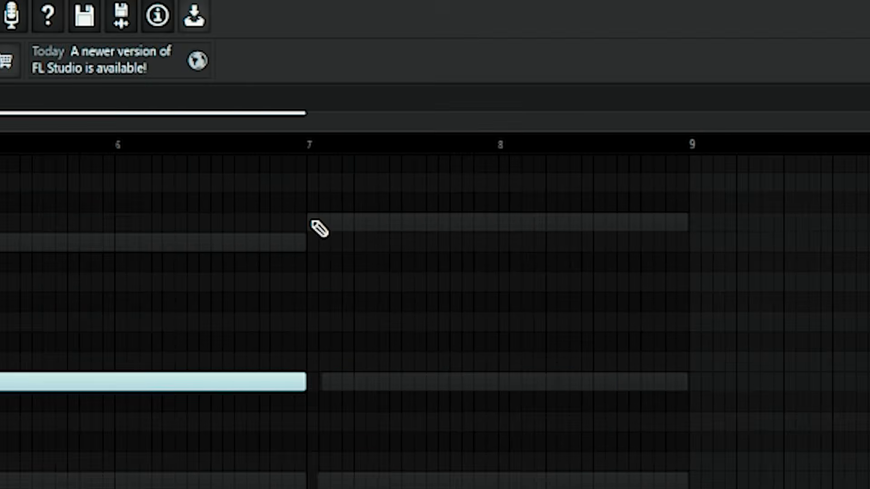
pyautogui.click(607, 125)
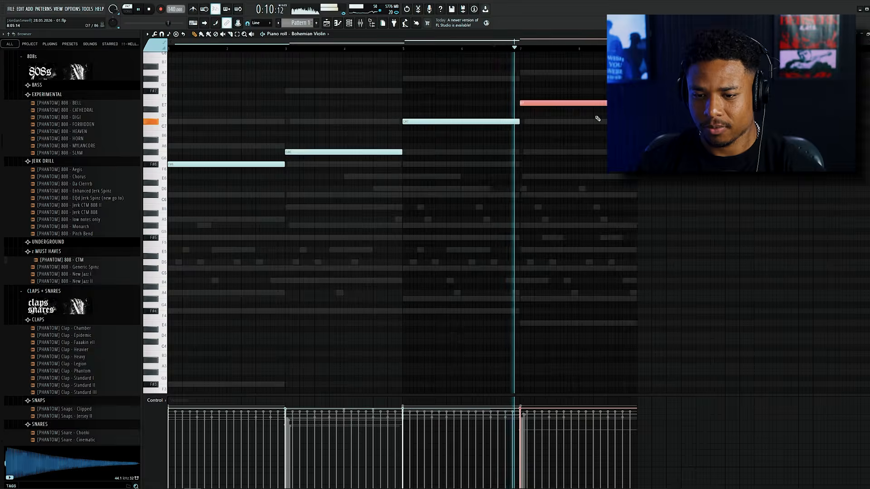
pyautogui.click(580, 115)
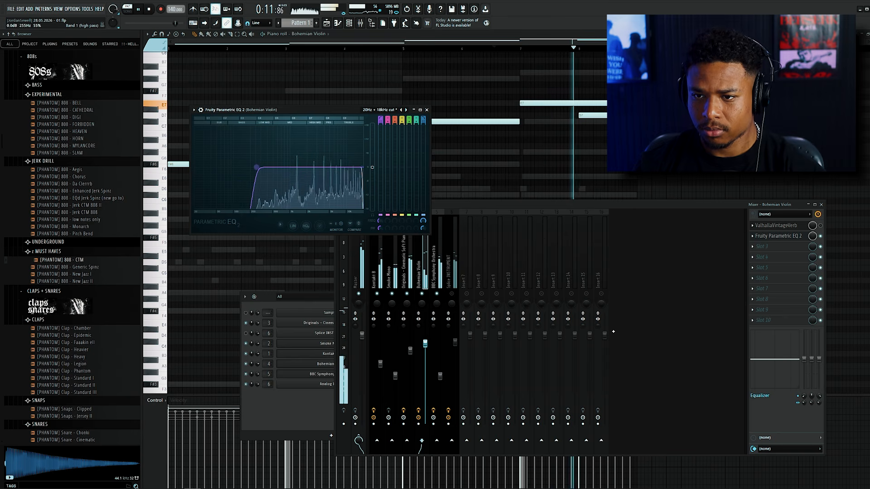
# Set the mix of the Bohemian Violin track's ValhallaVintageVerb to 51.6 %.
pyautogui.click(791, 226)
pyautogui.moveTo(334, 169)
pyautogui.mouseDown()
pyautogui.moveTo(336, 188)
pyautogui.moveTo(338, 172)
pyautogui.mouseUp()
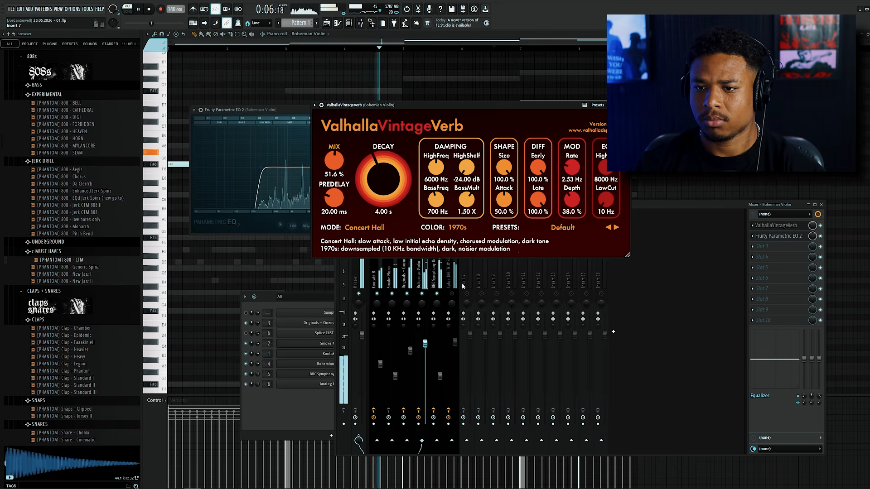
pyautogui.click(425, 278)
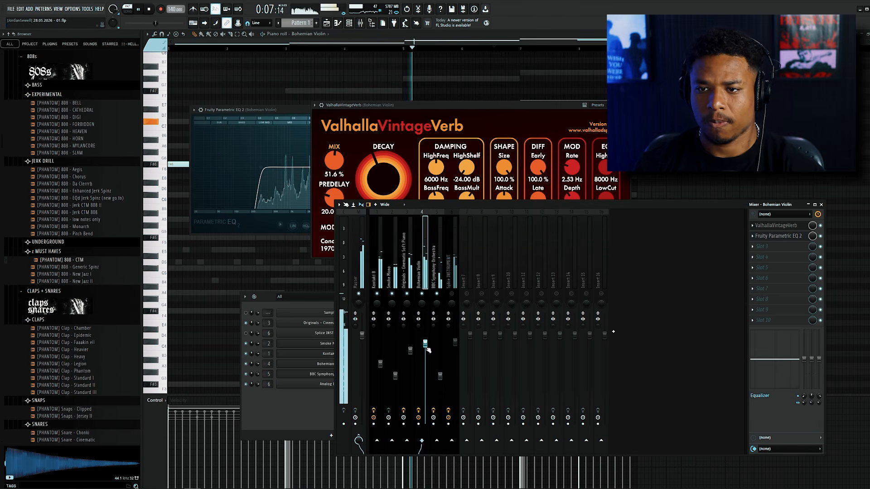
# Fine-tune the decay and mix of the Bohemian Violin track's ValhallaVintageVerb.
pyautogui.click(391, 191)
pyautogui.moveTo(334, 162); pyautogui.dragTo(338, 172)
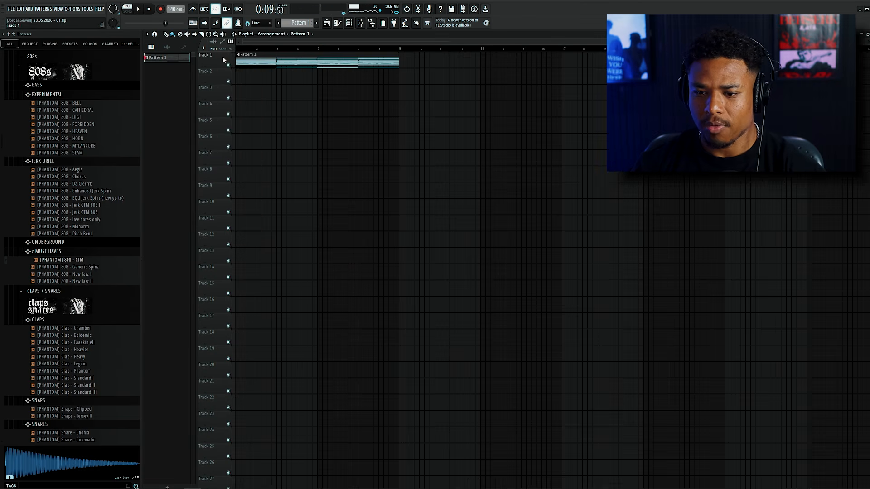
# Consolidate the melody to audio on Track 1, trimming the clip to four bars and placing it at bar 5.
pyautogui.rightClick(222, 58)
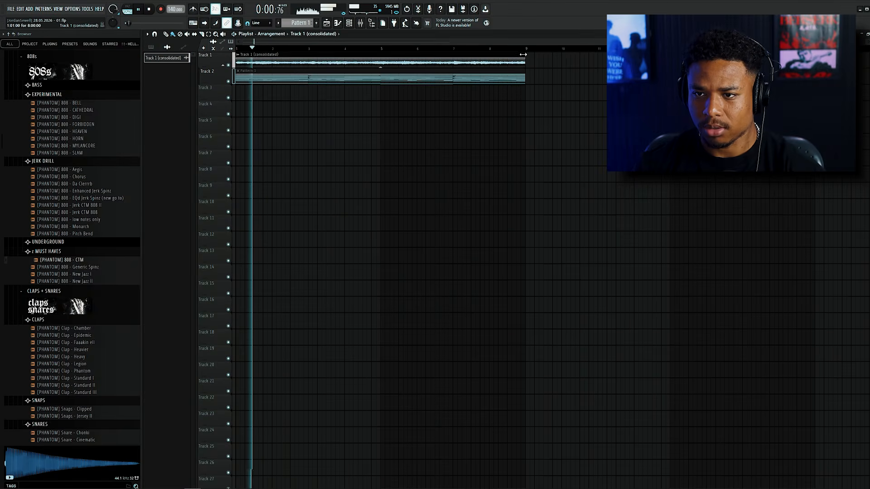
pyautogui.moveTo(367, 65); pyautogui.dragTo(381, 64)
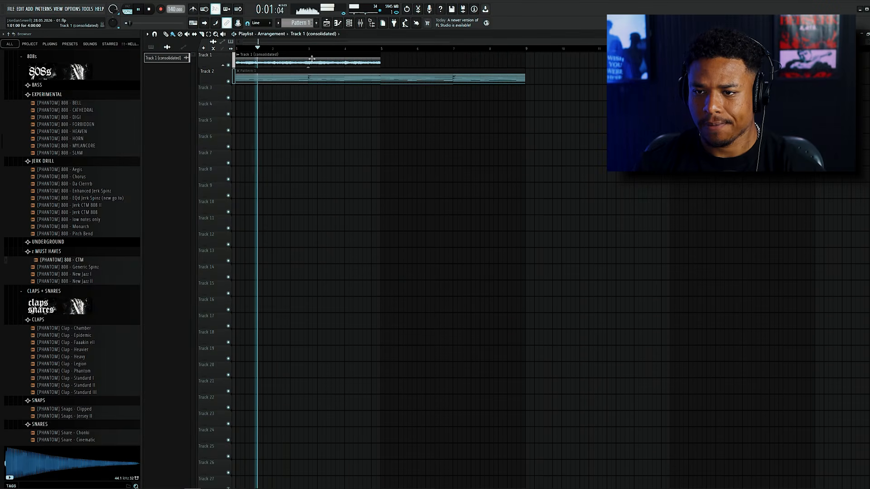
pyautogui.keyDown('shift'); pyautogui.moveTo(295, 61); pyautogui.dragTo(441, 62); pyautogui.keyUp('shift')
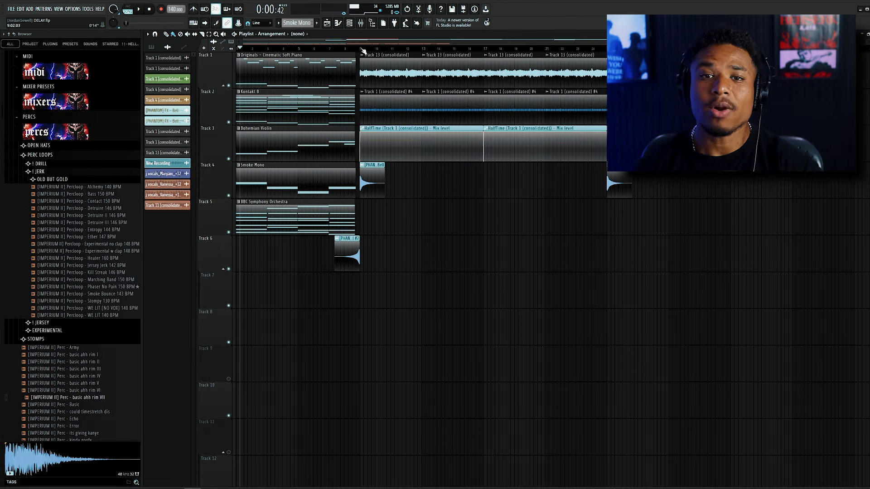
# Select the consolidated clips from bar 9 on Tracks 1 to 4, and clear the selection.
pyautogui.moveTo(518, 234); pyautogui.dragTo(366, 50)
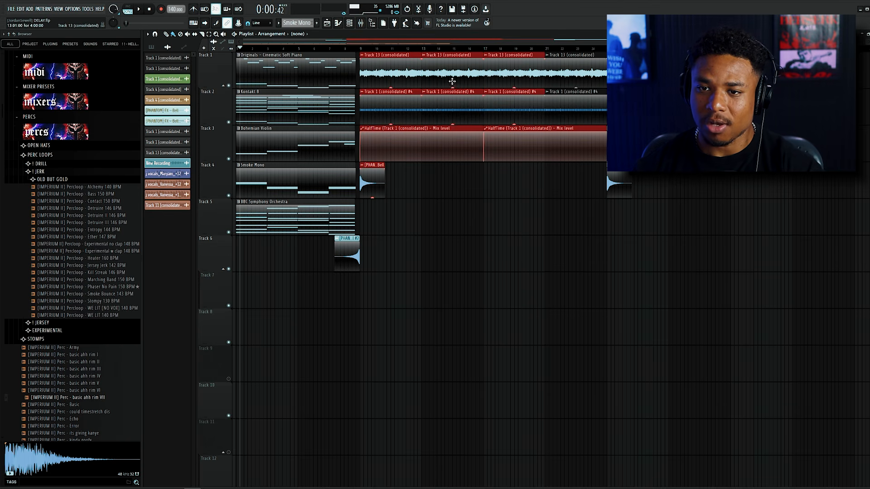
pyautogui.keyDown('ctrl'); pyautogui.click(447, 49); pyautogui.keyUp('ctrl')
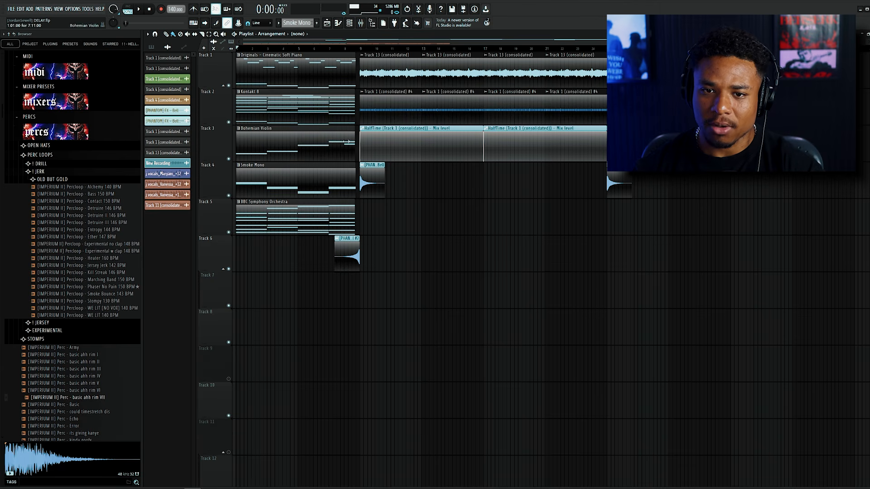
# Examine the sample settings of the PHANTOM bell FX and its reversed copy on Track 6.
pyautogui.scroll(4, 305, 272)
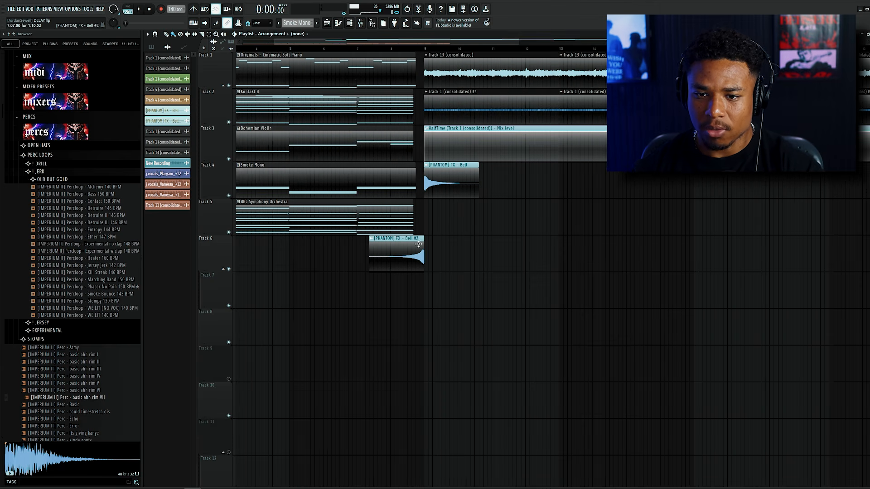
pyautogui.doubleClick(415, 248)
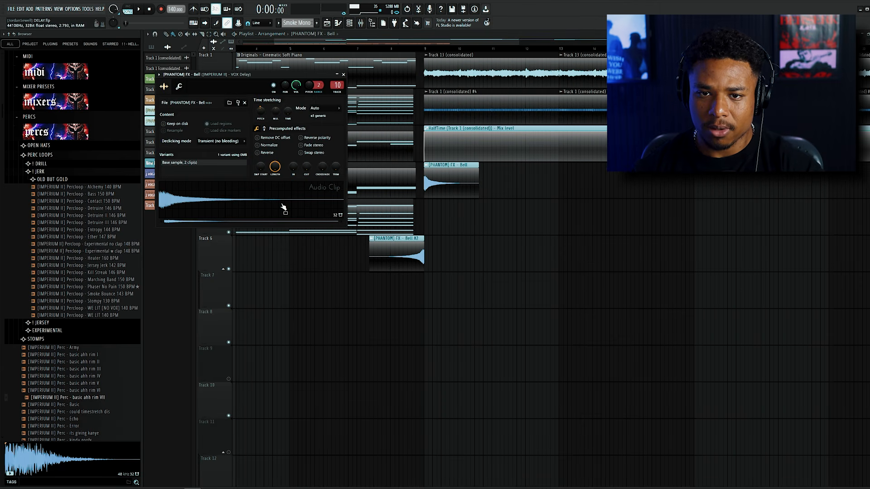
pyautogui.doubleClick(407, 259)
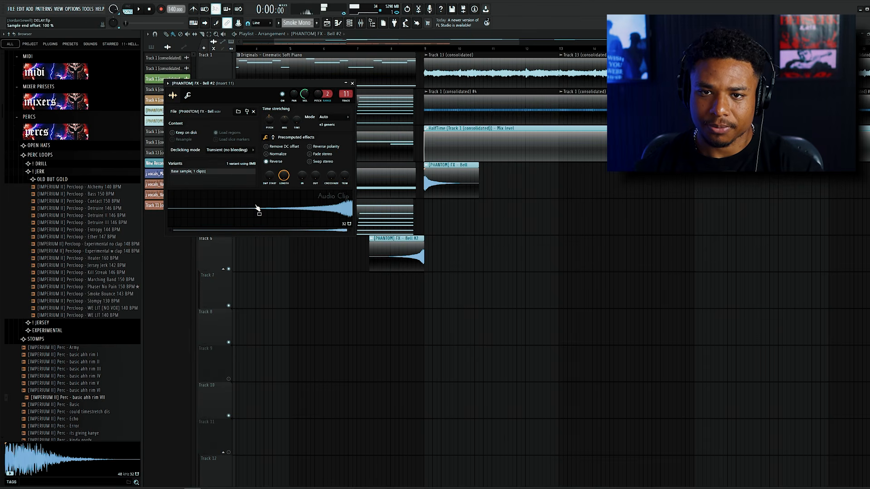
pyautogui.scroll(-5, 506, 259)
pyautogui.click(352, 83)
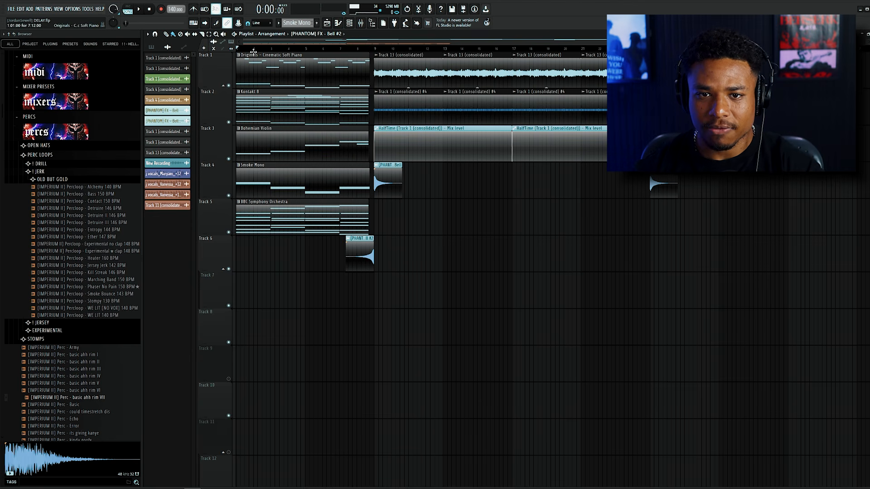
# Play the arrangement from the start through the section change, and review the New Recording vocal clips on Track 8.
pyautogui.scroll(4, 252, 118)
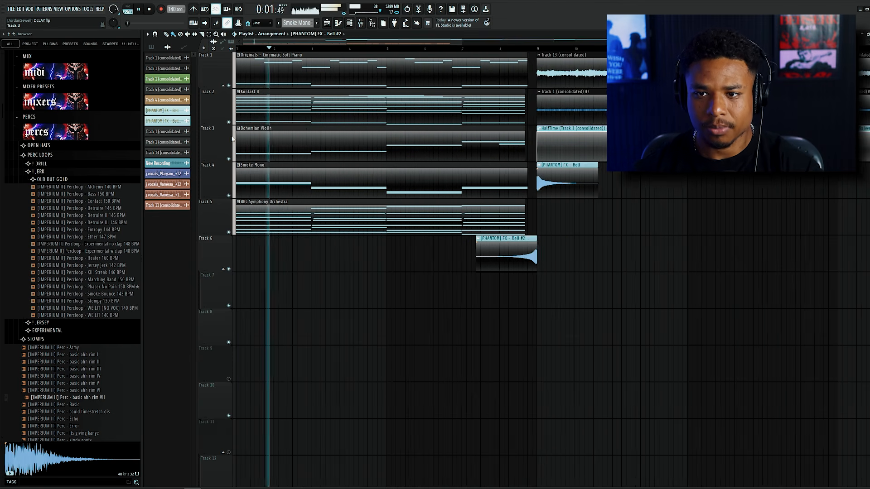
pyautogui.scroll(-2, 238, 136)
pyautogui.scroll(-3, 232, 138)
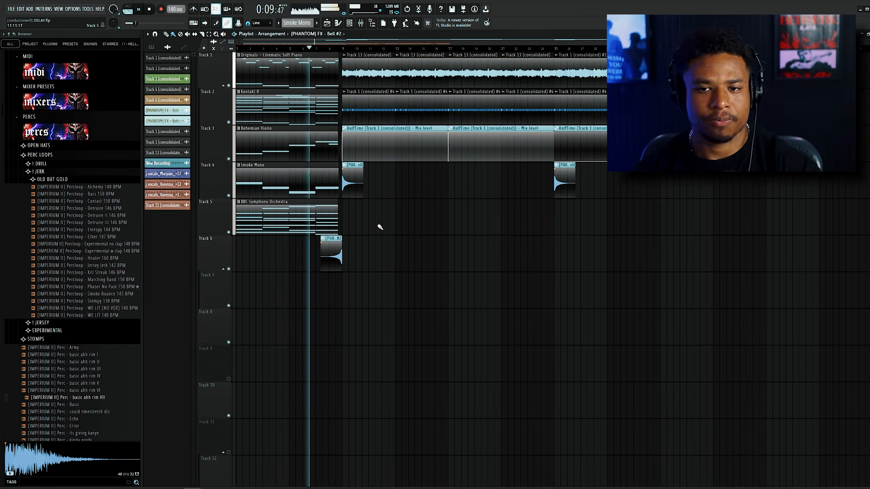
pyautogui.scroll(4, 321, 178)
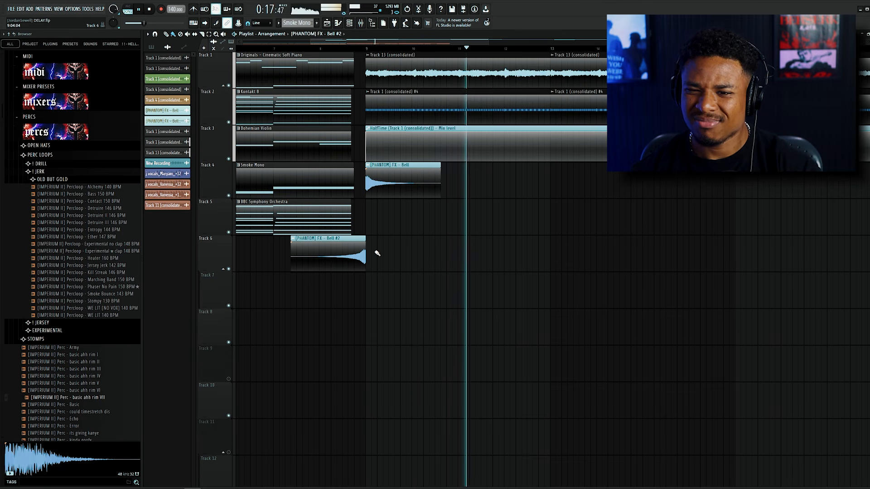
pyautogui.scroll(-3, 377, 253)
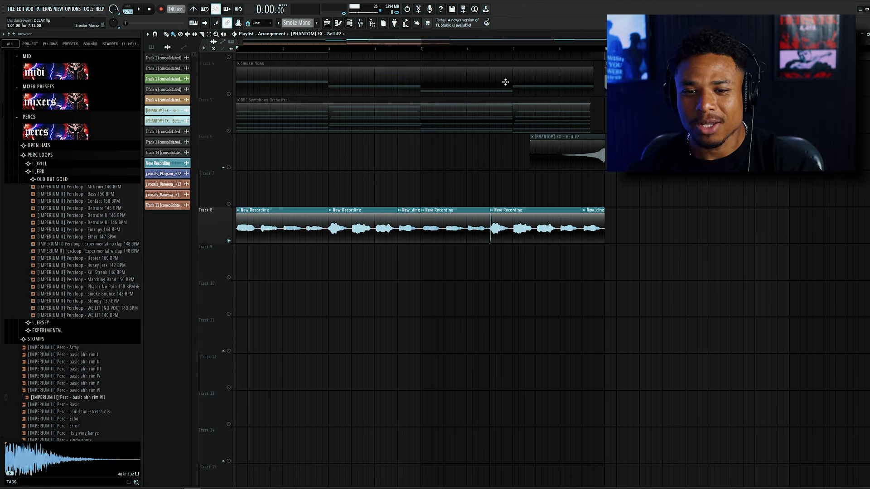
pyautogui.scroll(2, 291, 88)
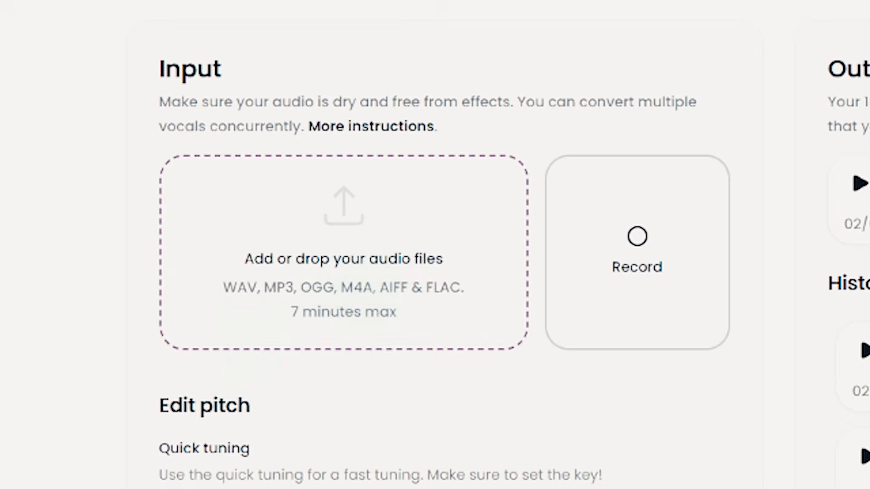
# Switch to Audimee's Convert vocals page and filter the royalty-free voices by Female and Ethereal.
pyautogui.moveTo(498, 181); pyautogui.dragTo(385, 274)
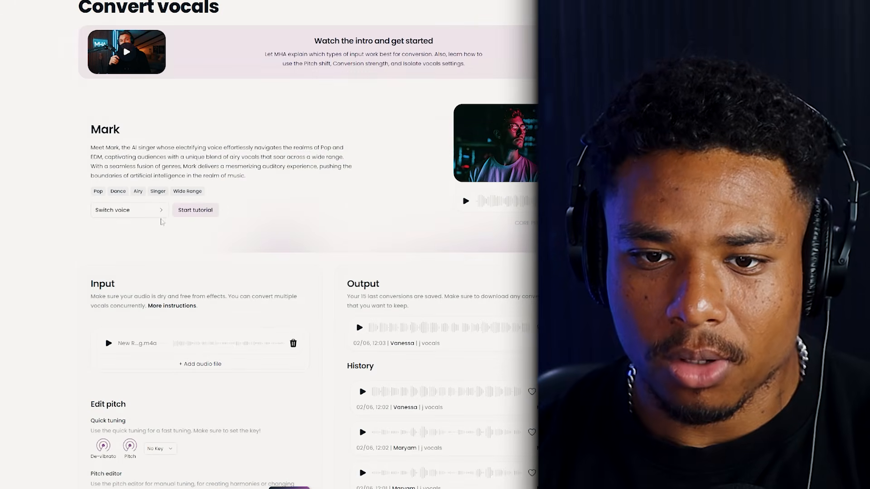
pyautogui.click(138, 213)
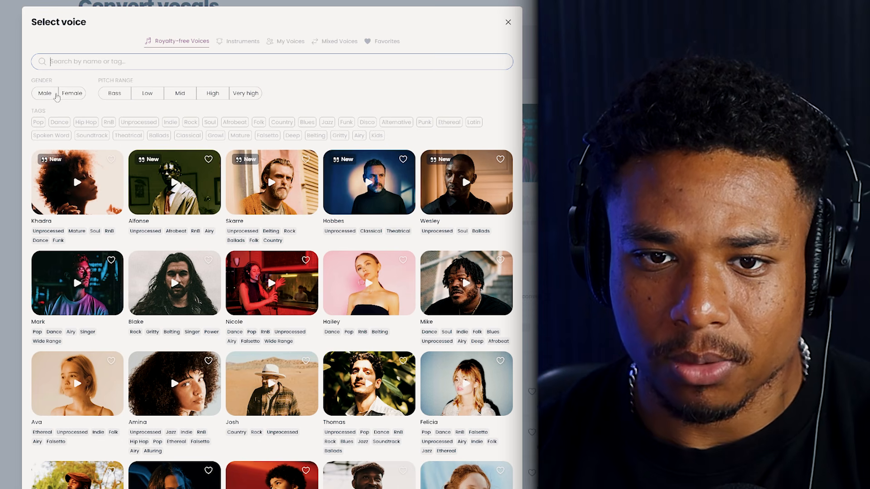
pyautogui.click(71, 96)
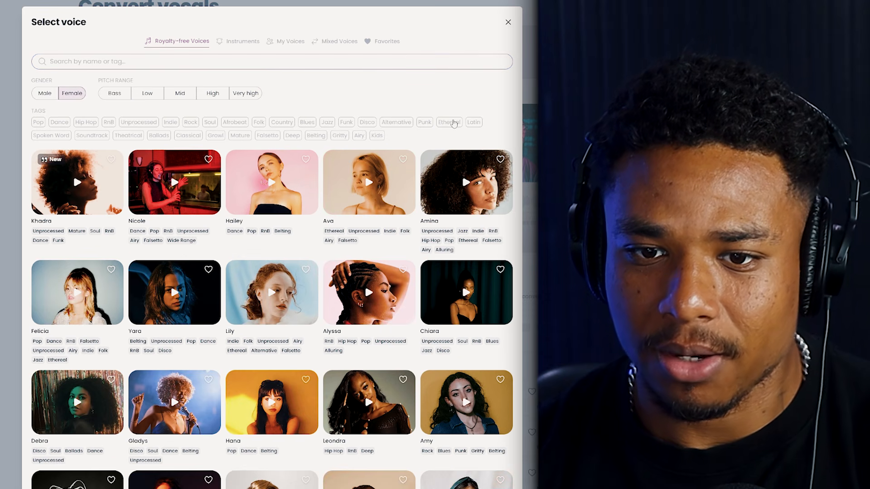
pyautogui.click(453, 123)
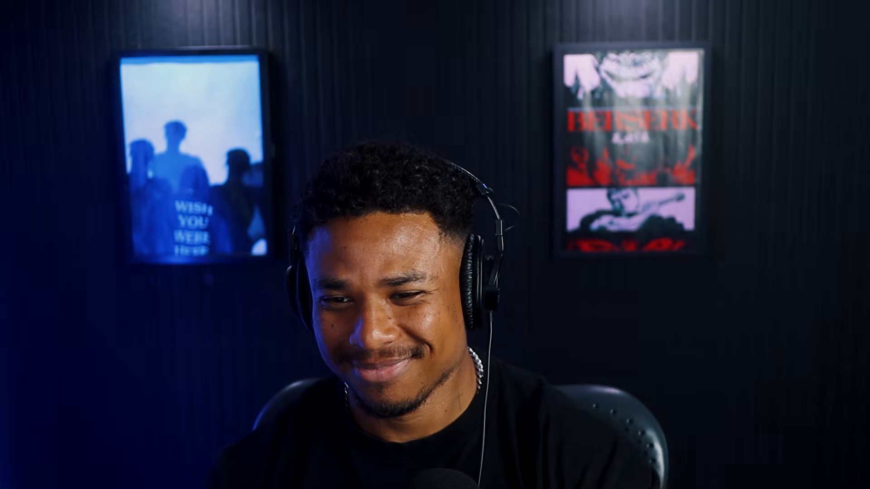
pyautogui.click(468, 182)
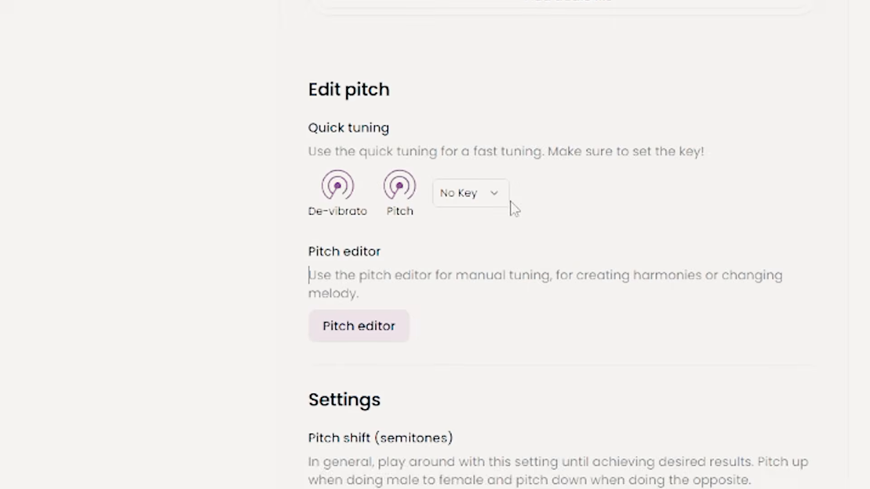
# Choose the key for the vocal's quick tuning.
pyautogui.click(493, 188)
pyautogui.scroll(-3, 448, 363)
pyautogui.click(485, 406)
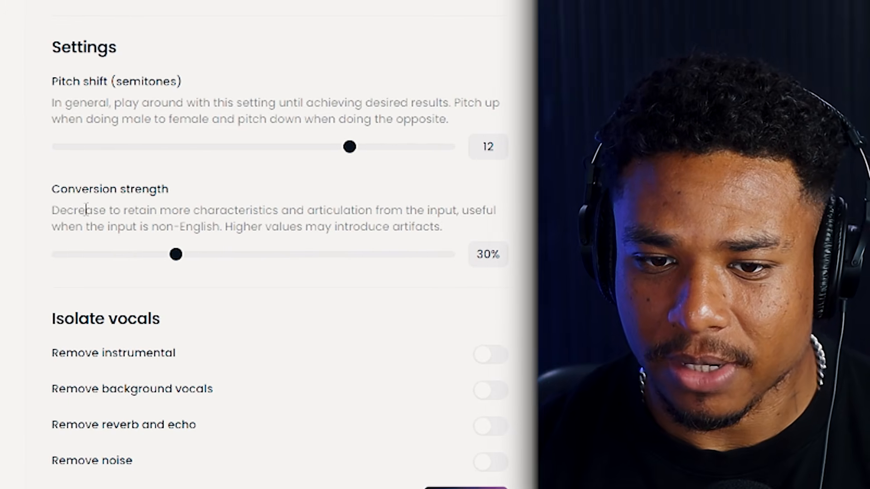
# Set the vocal's conversion strength to 40%.
pyautogui.moveTo(76, 211); pyautogui.dragTo(394, 216)
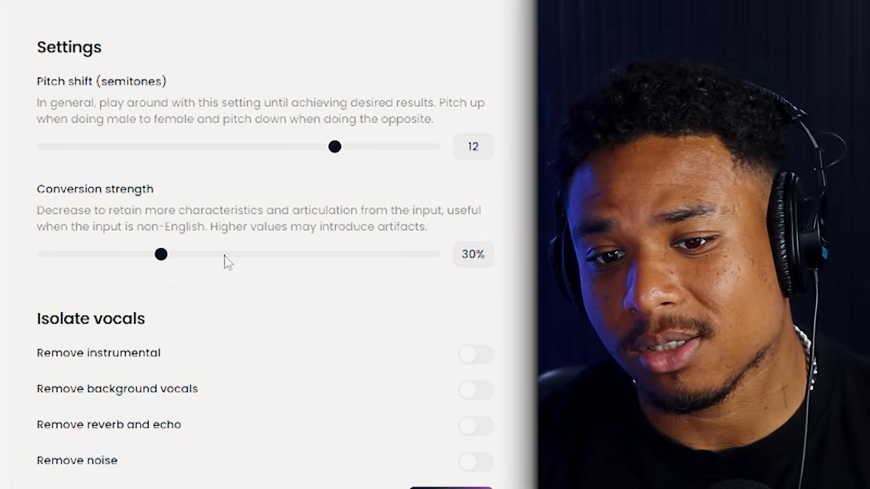
pyautogui.moveTo(176, 267); pyautogui.dragTo(222, 259)
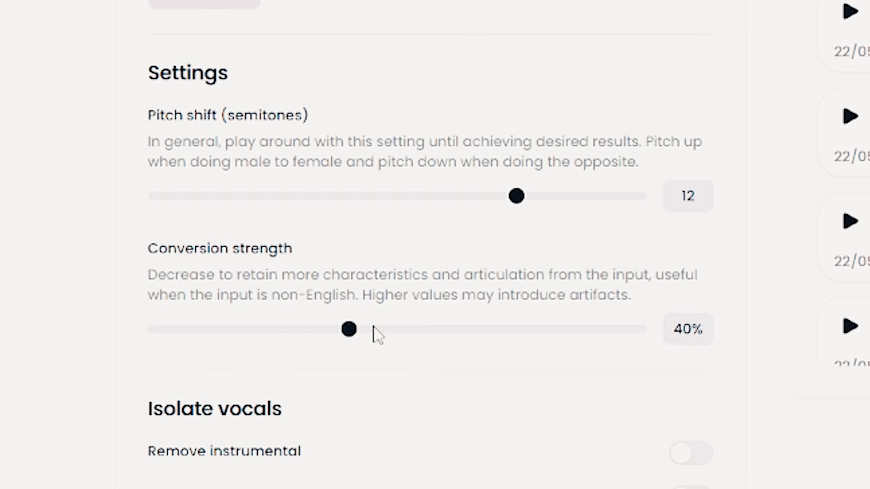